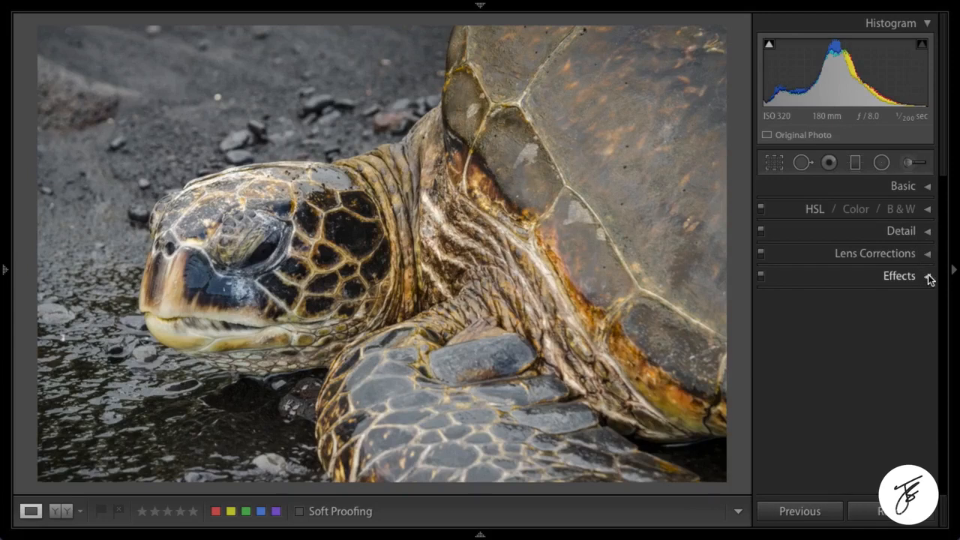
# - Raise the sharpening Amount to 95 in the Detail settings and magnify the top of the turtle's head
pyautogui.click(934, 234)
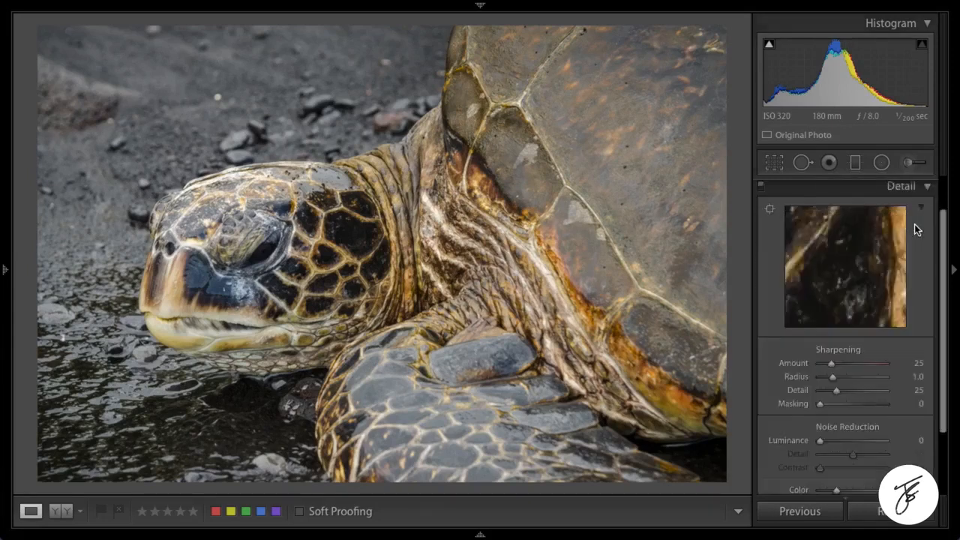
pyautogui.click(253, 397)
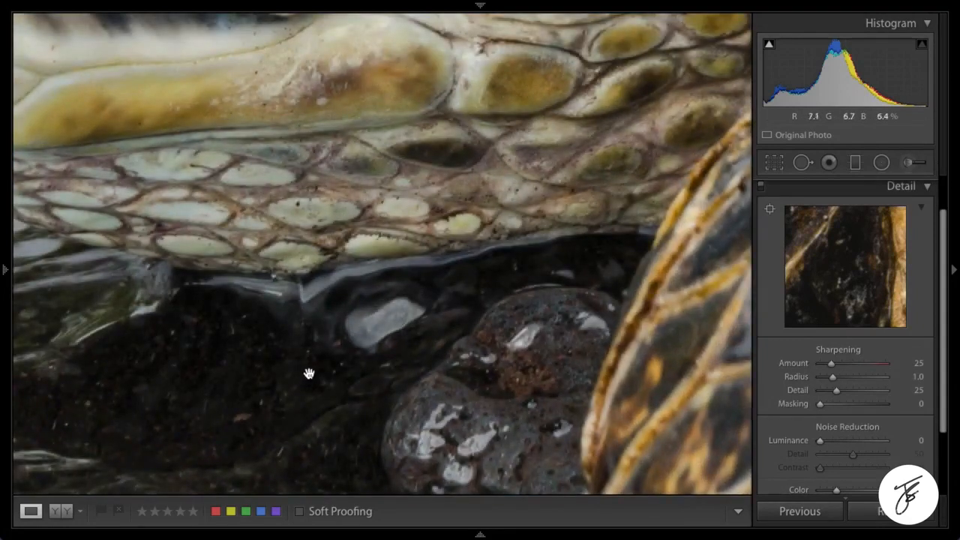
pyautogui.click(318, 389)
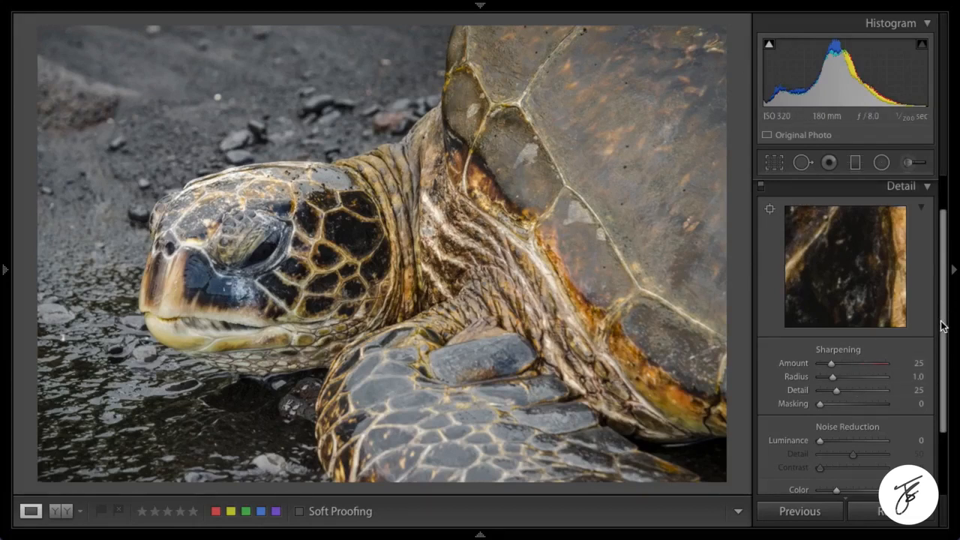
pyautogui.moveTo(939, 333); pyautogui.dragTo(932, 368)
pyautogui.moveTo(832, 303); pyautogui.dragTo(864, 305)
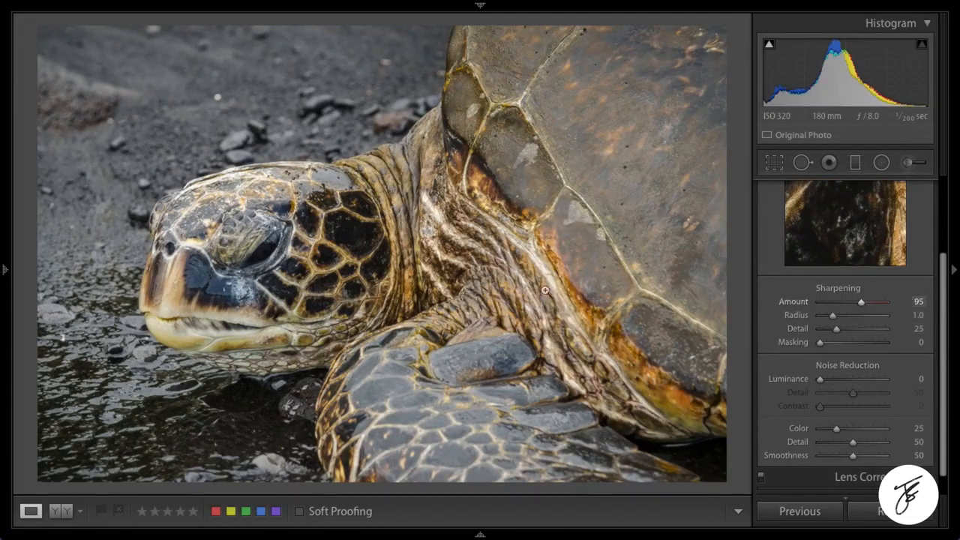
pyautogui.click(266, 171)
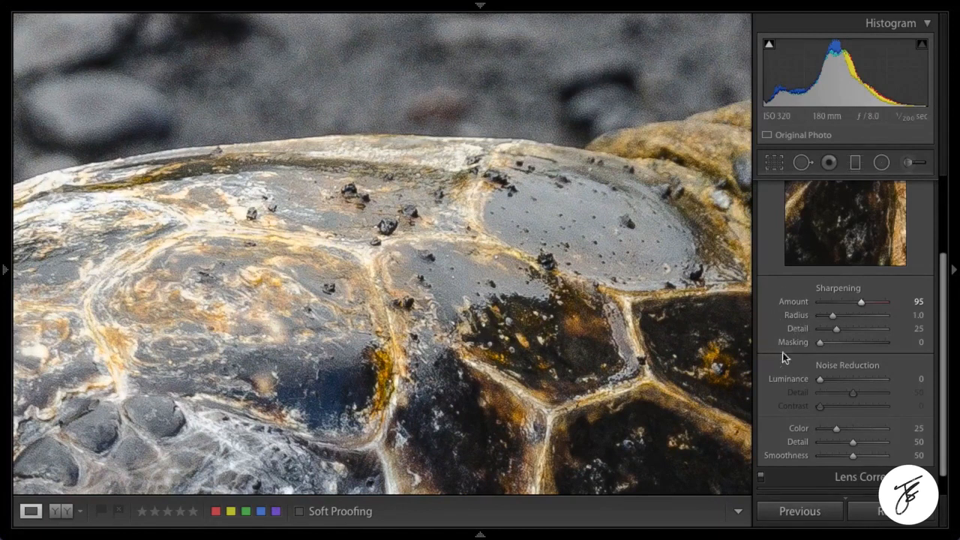
# - Compare the magnified head with the Detail adjustments switched off and back on
pyautogui.moveTo(943, 270); pyautogui.dragTo(949, 215)
pyautogui.click(762, 212)
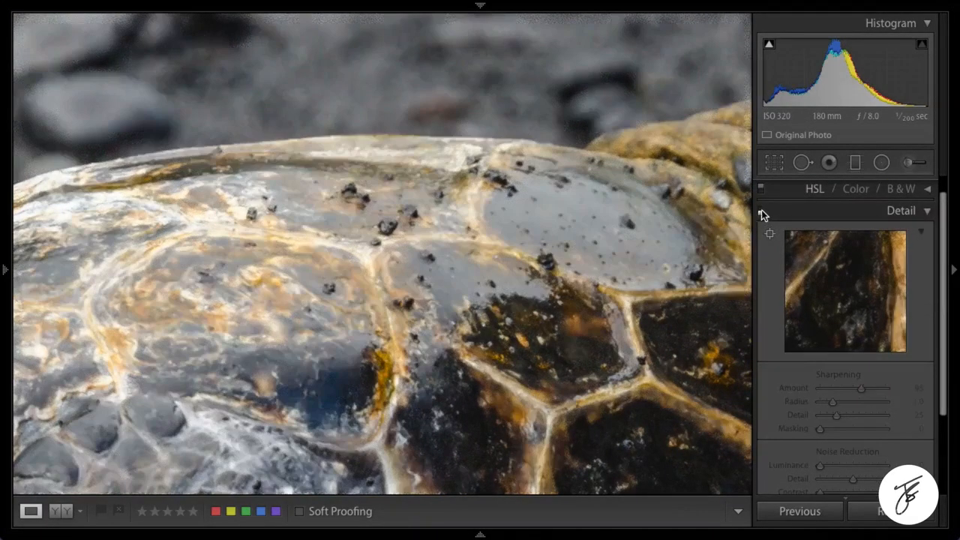
pyautogui.click(761, 210)
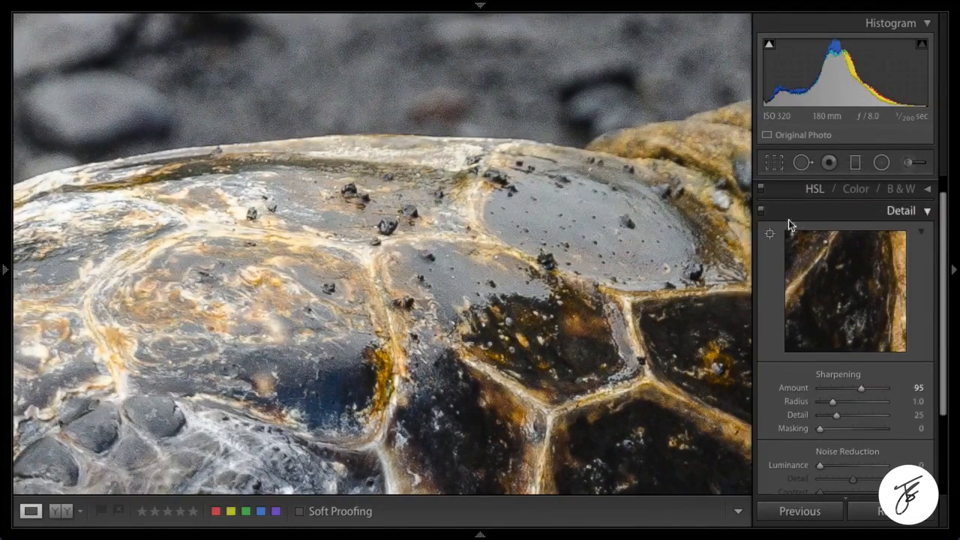
# - Reduce the sharpening Amount to 79 and compare the head with and without the Detail adjustments
pyautogui.moveTo(861, 388); pyautogui.dragTo(854, 391)
pyautogui.click(760, 212)
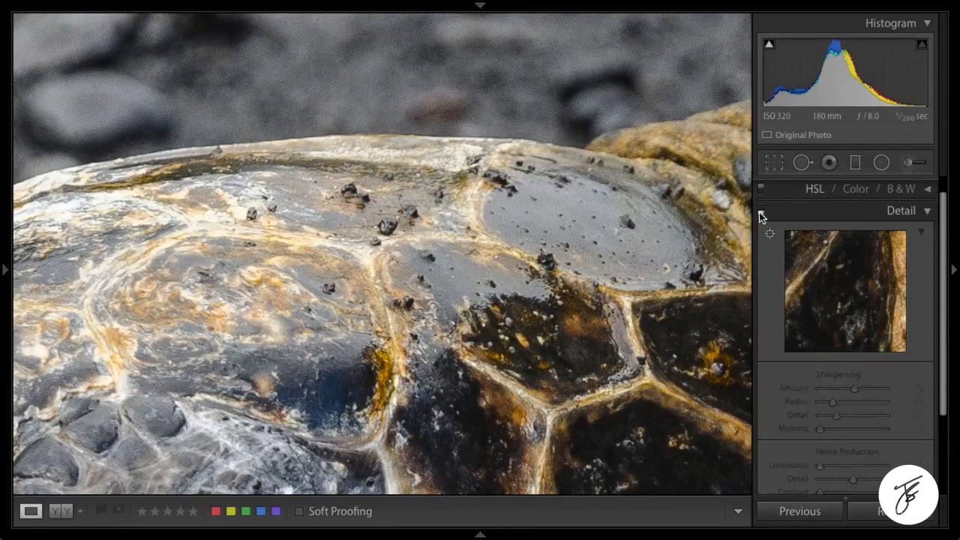
pyautogui.click(761, 213)
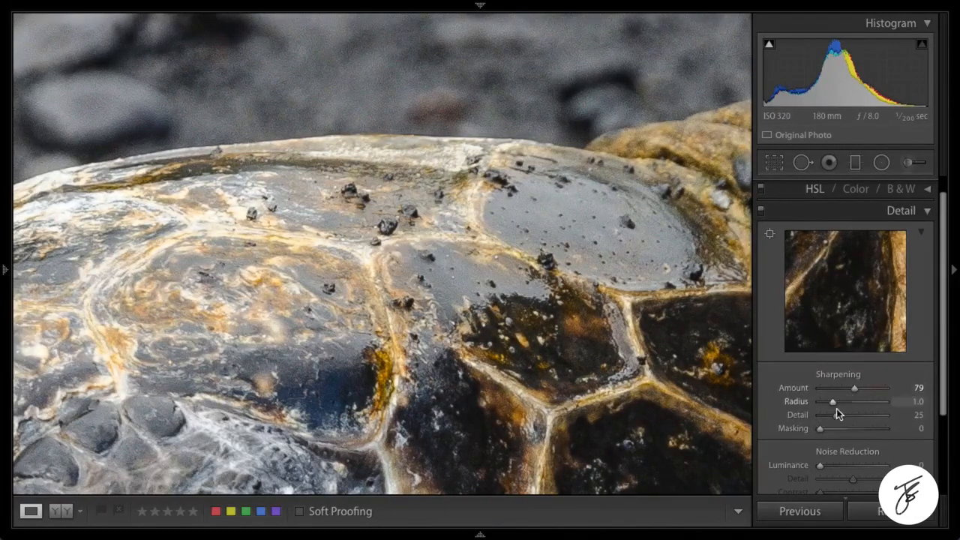
# - Set the sharpening Radius to 0.7 and Masking to 70, using the black-and-white mask preview
pyautogui.moveTo(836, 416)
pyautogui.mouseDown()
pyautogui.moveTo(857, 414)
pyautogui.moveTo(829, 416)
pyautogui.moveTo(862, 413)
pyautogui.moveTo(799, 414)
pyautogui.moveTo(906, 400)
pyautogui.moveTo(808, 404)
pyautogui.moveTo(917, 397)
pyautogui.moveTo(816, 399)
pyautogui.moveTo(931, 398)
pyautogui.moveTo(826, 405)
pyautogui.mouseUp()
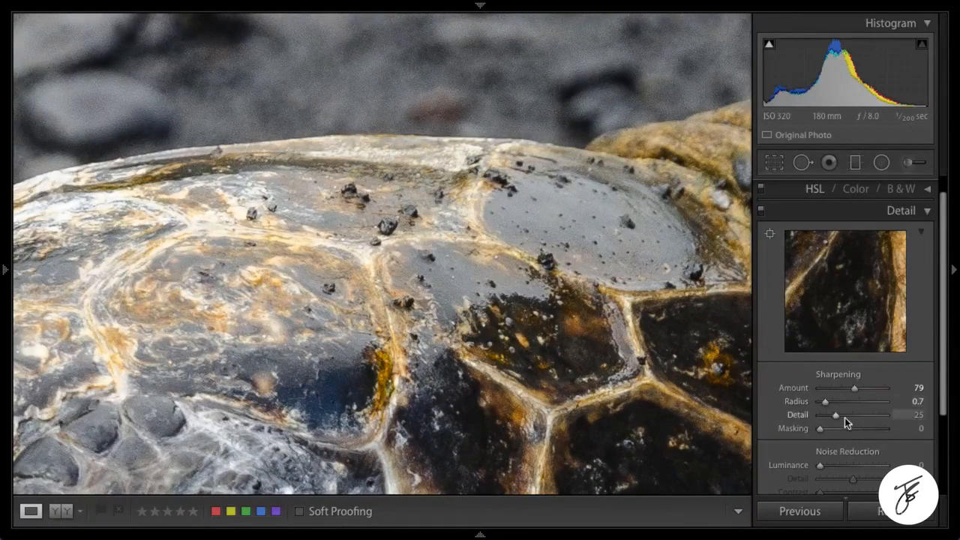
pyautogui.press('alt')
pyautogui.moveTo(820, 429); pyautogui.dragTo(860, 425)
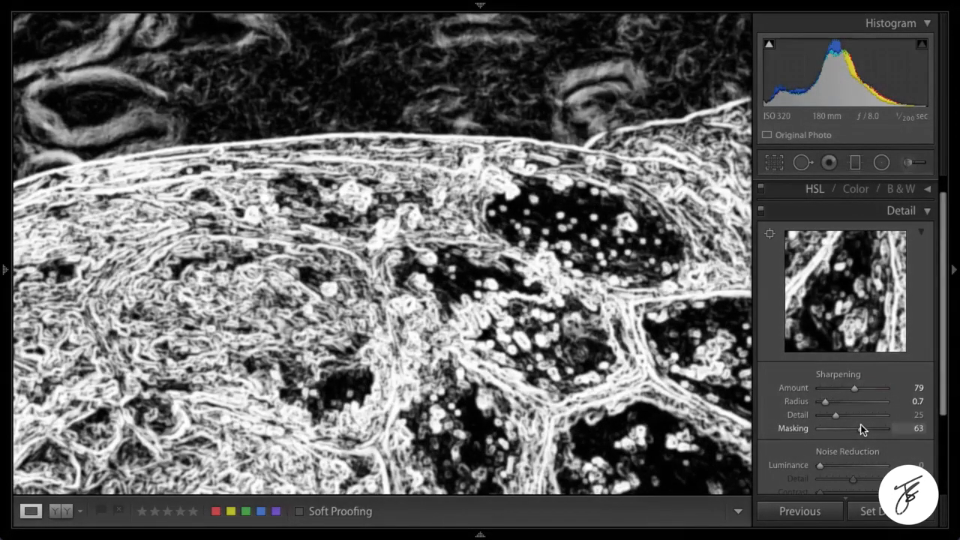
pyautogui.moveTo(861, 424)
pyautogui.mouseDown()
pyautogui.moveTo(851, 426)
pyautogui.moveTo(863, 425)
pyautogui.mouseUp()
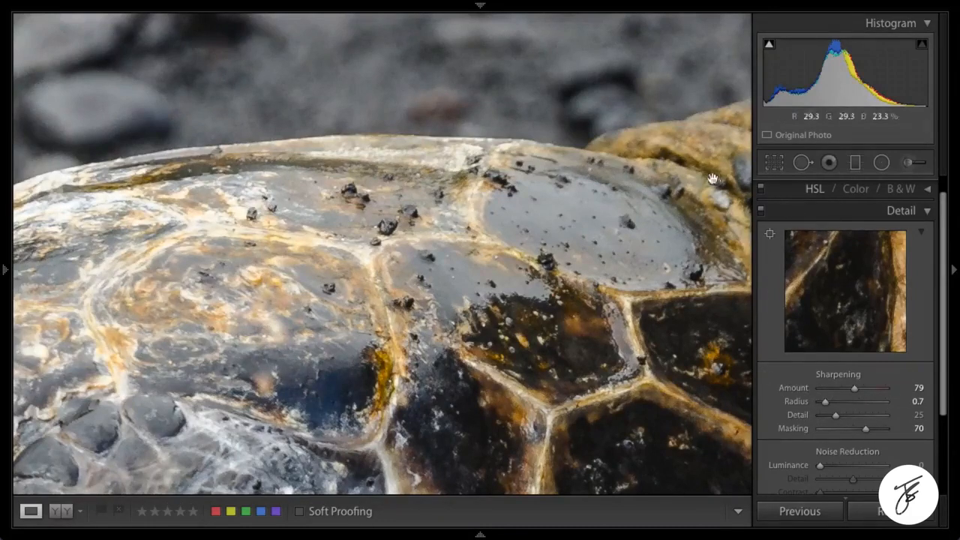
# - Compare the photo with and without the Detail adjustments, both magnified and fitted to the view
pyautogui.click(760, 211)
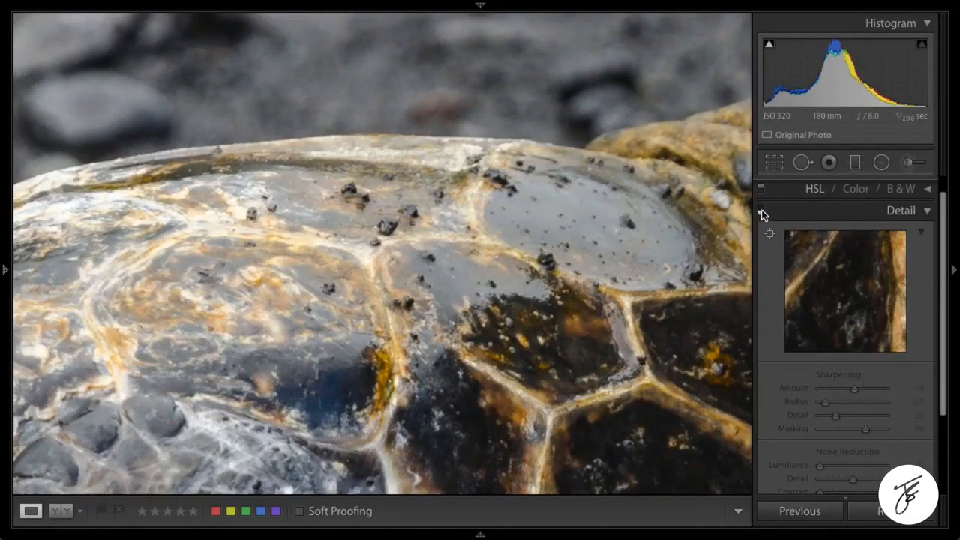
pyautogui.click(760, 213)
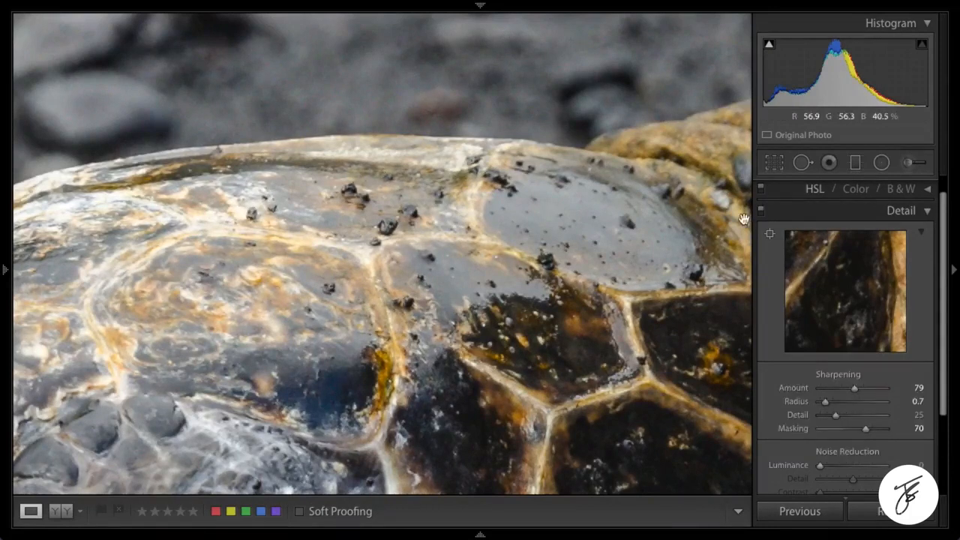
pyautogui.click(527, 271)
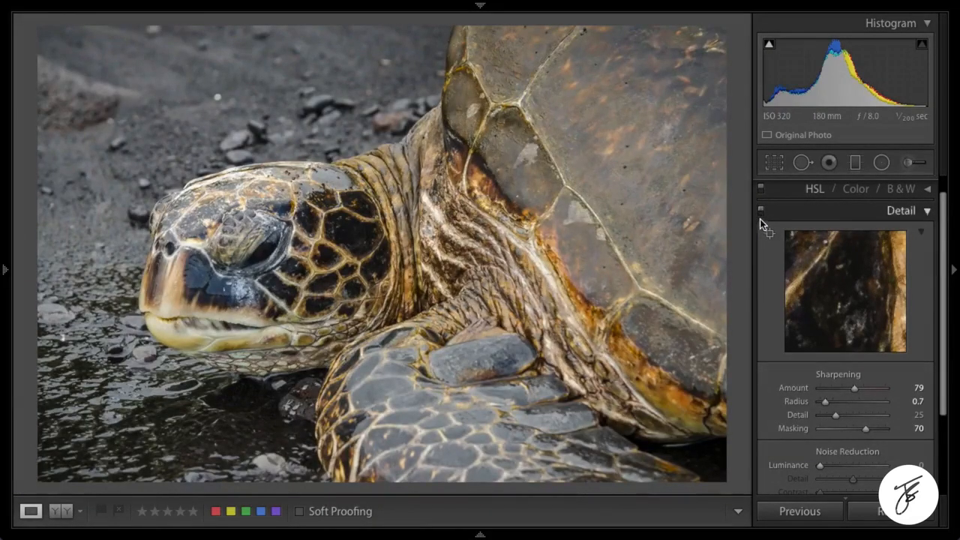
pyautogui.click(761, 211)
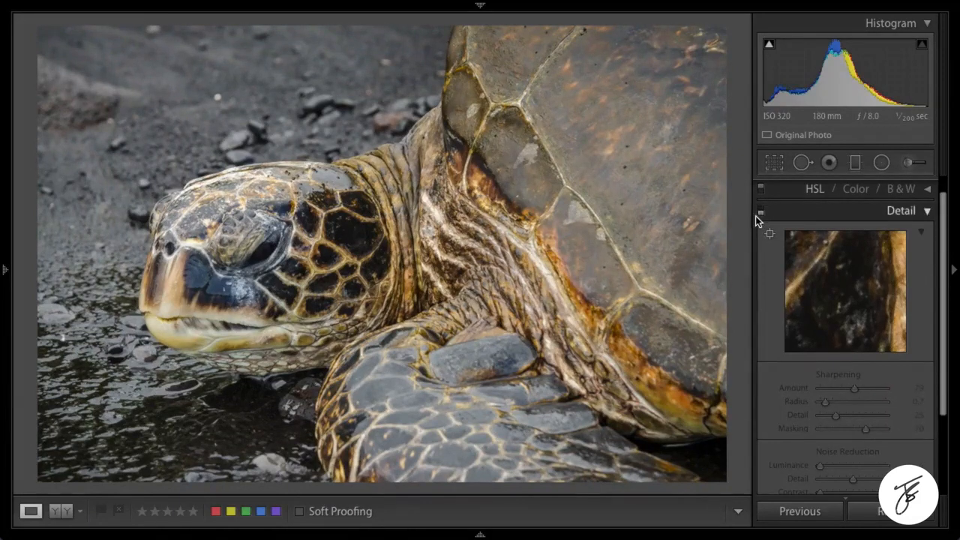
pyautogui.click(761, 213)
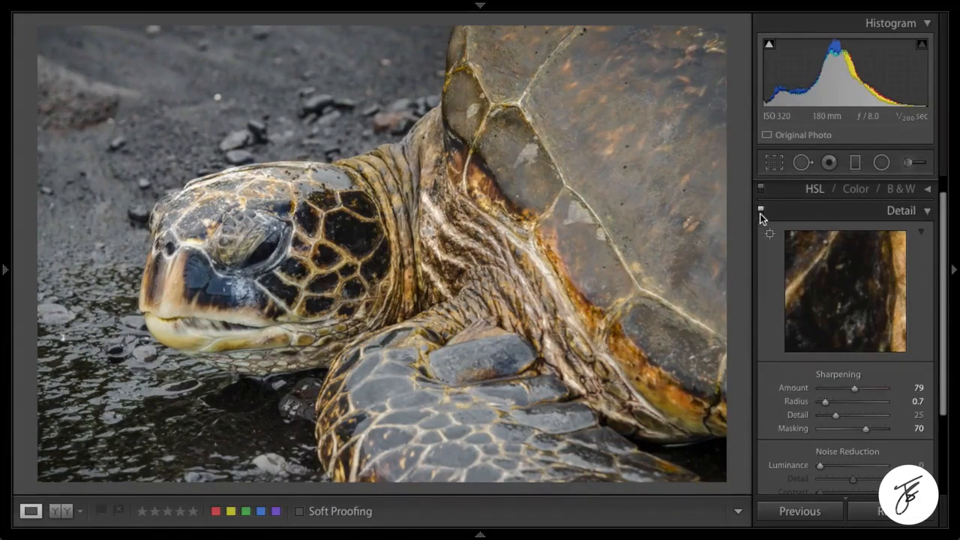
# - Collapse the Detail settings and compare the whole photo before and after all edits
pyautogui.click(928, 213)
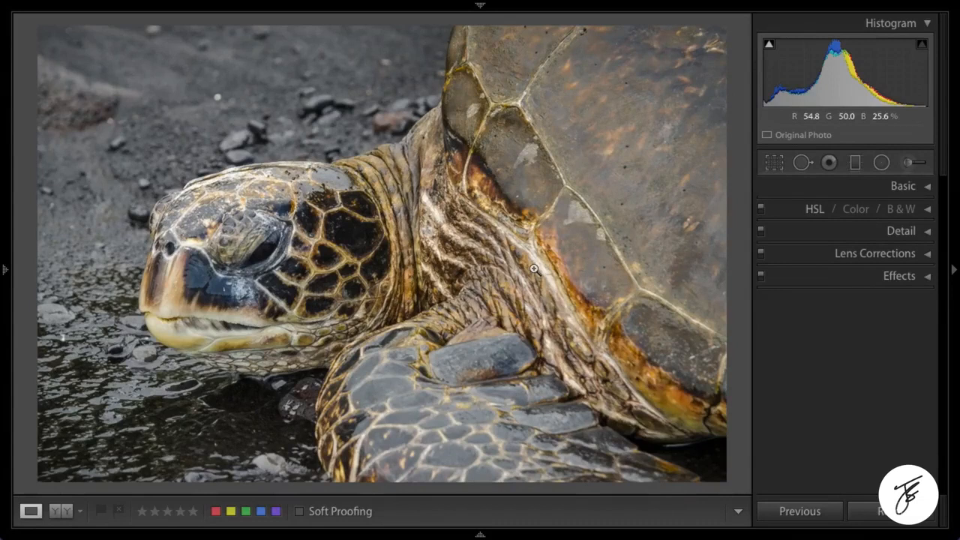
pyautogui.press('\\')
pyautogui.press('\\')
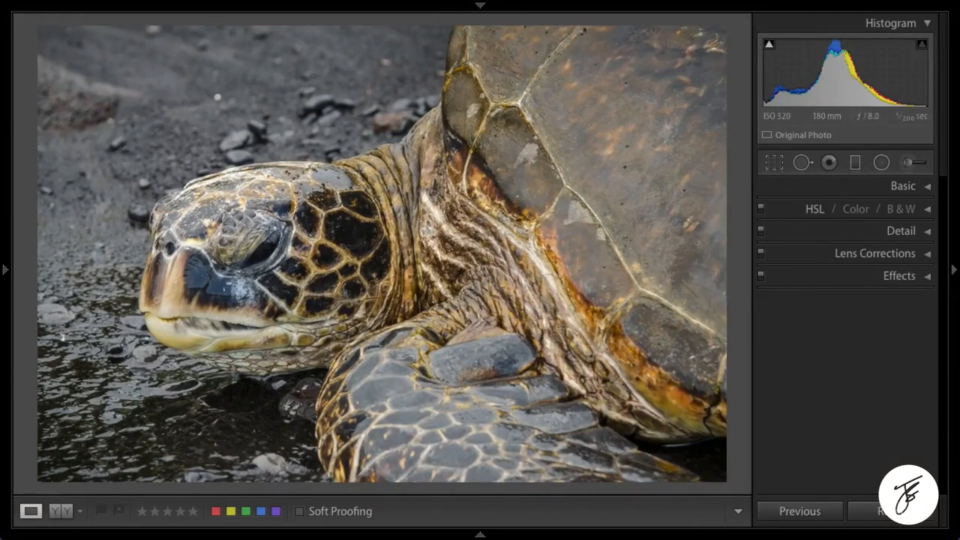
# - Open the export settings for the photo and collapse the Export Location, File Naming and File Settings sections
pyautogui.hotkey('shift', 'f')
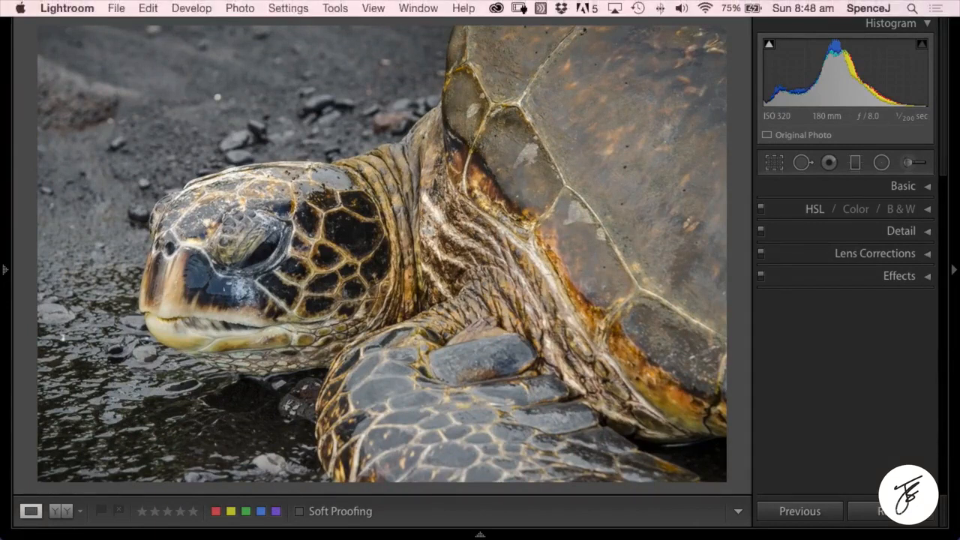
pyautogui.press('super+shift+e')
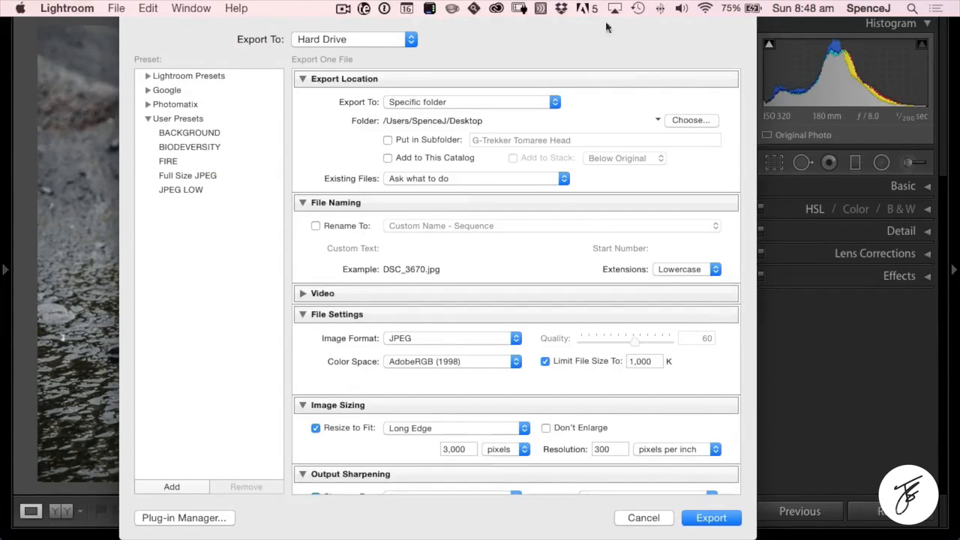
pyautogui.click(303, 79)
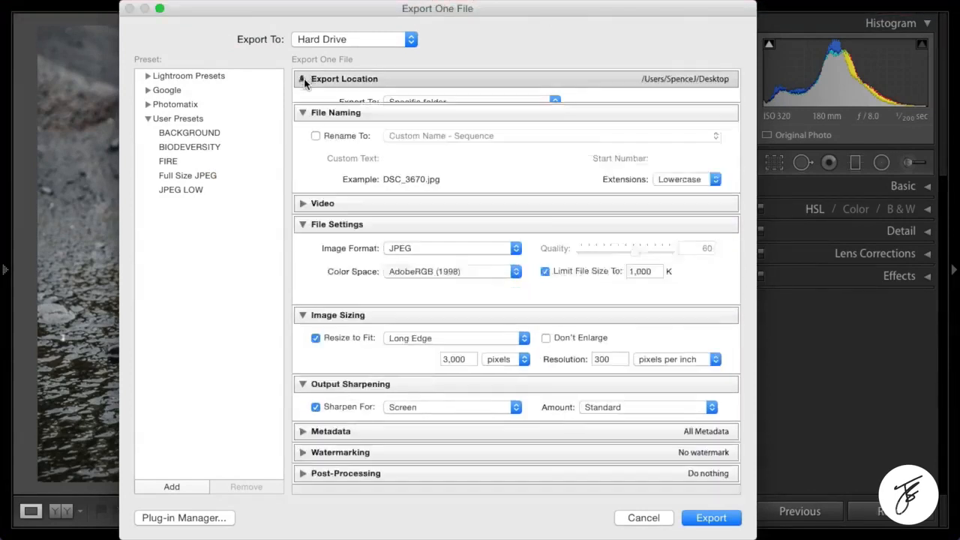
pyautogui.click(302, 102)
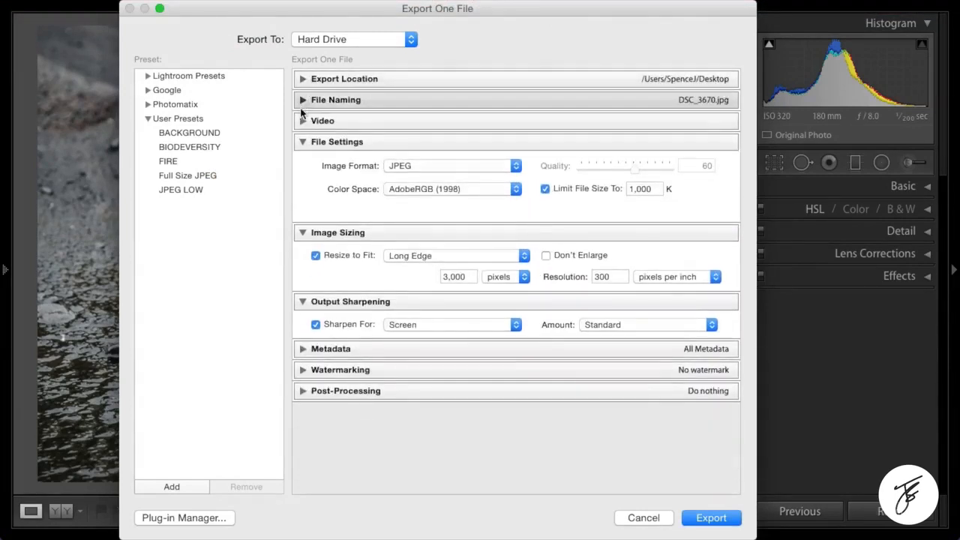
pyautogui.click(301, 143)
pyautogui.click(303, 142)
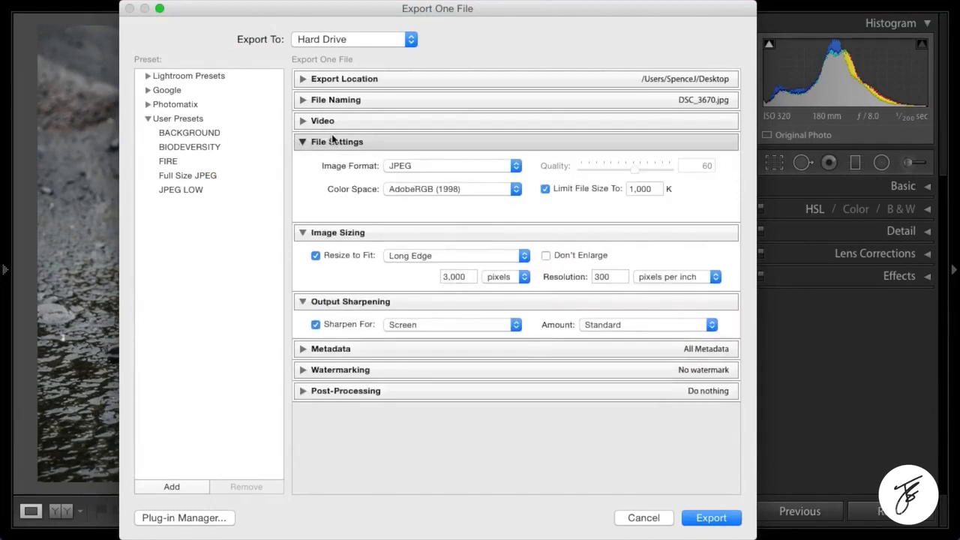
pyautogui.click(304, 143)
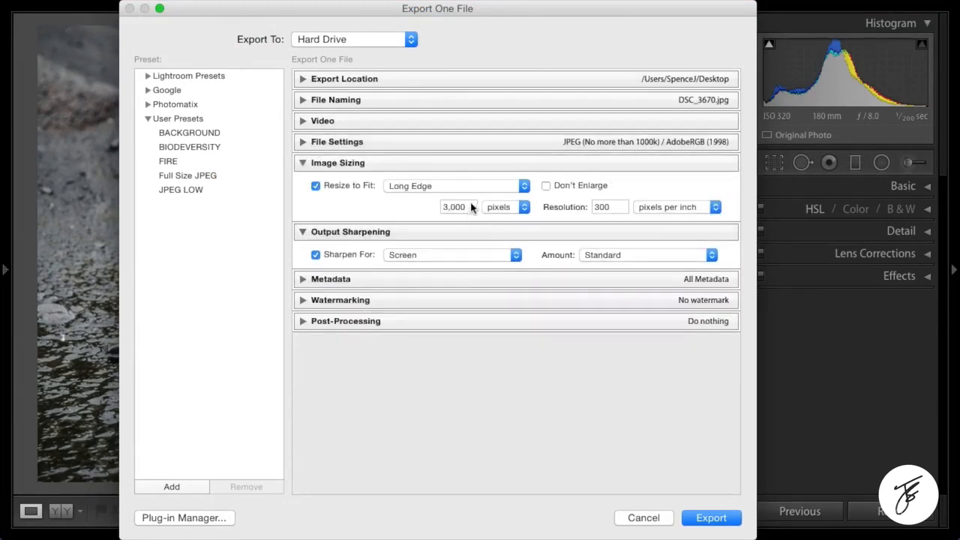
# - Set the export's long edge to 1,000 pixels and collapse the Image Sizing section
pyautogui.click(468, 209)
pyautogui.write('100')
pyautogui.click(604, 416)
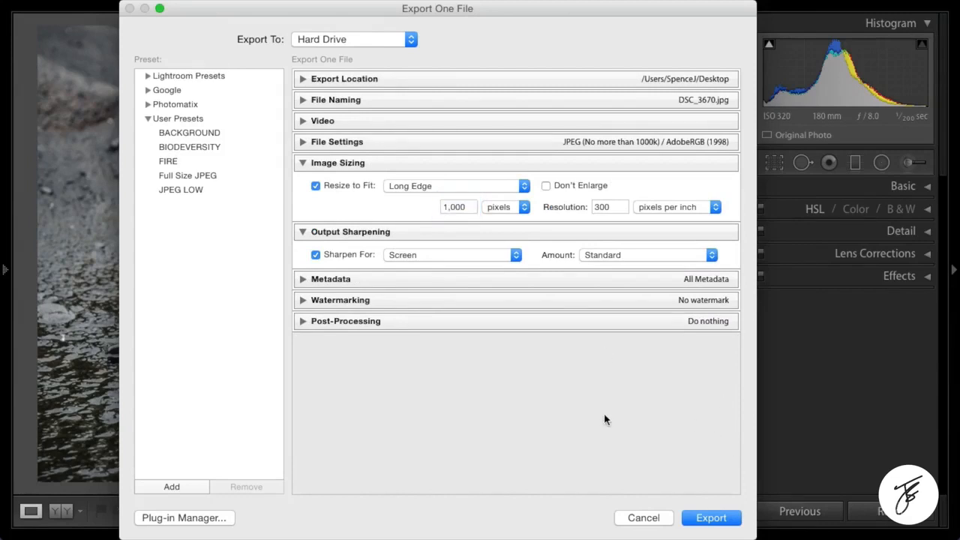
pyautogui.click(304, 164)
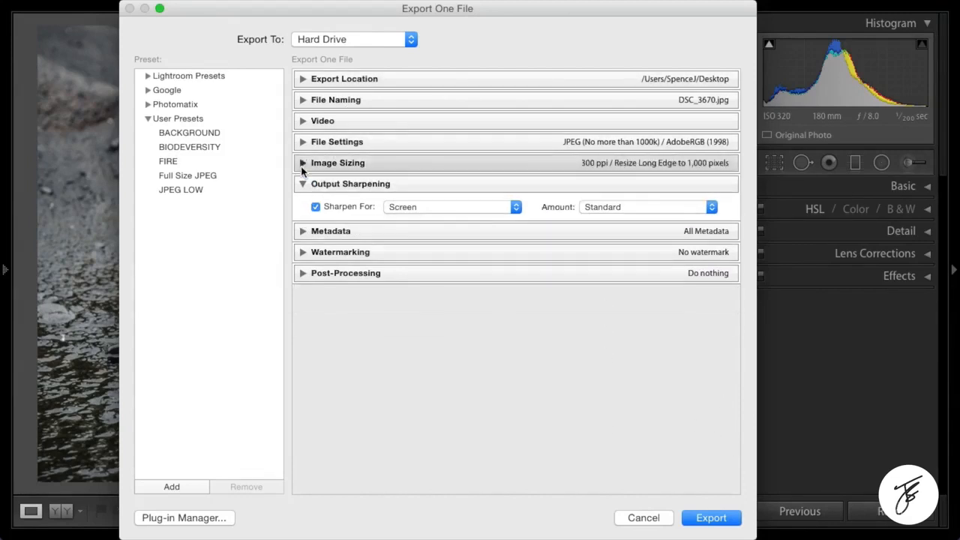
# - Set the output sharpening amount for Screen to High
pyautogui.click(647, 209)
pyautogui.click(645, 219)
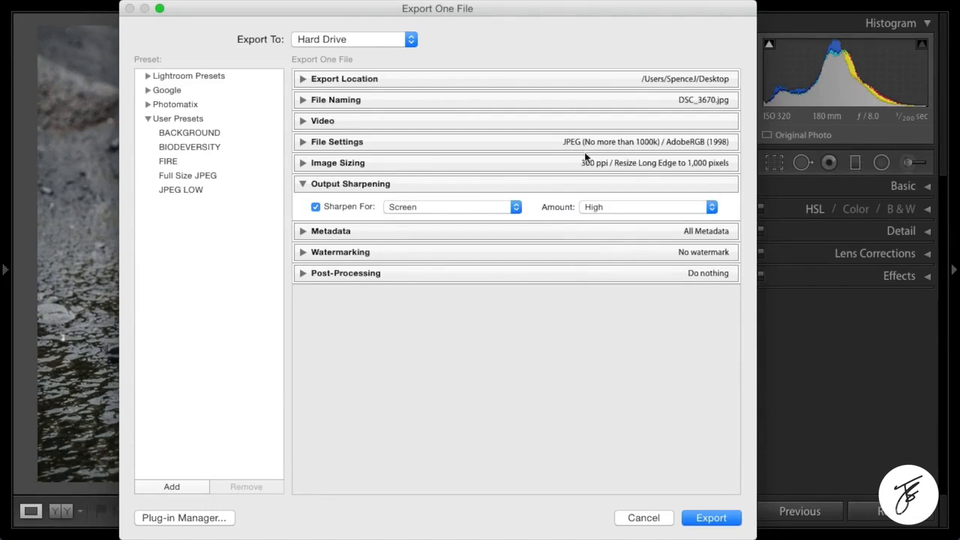
pyautogui.click(654, 209)
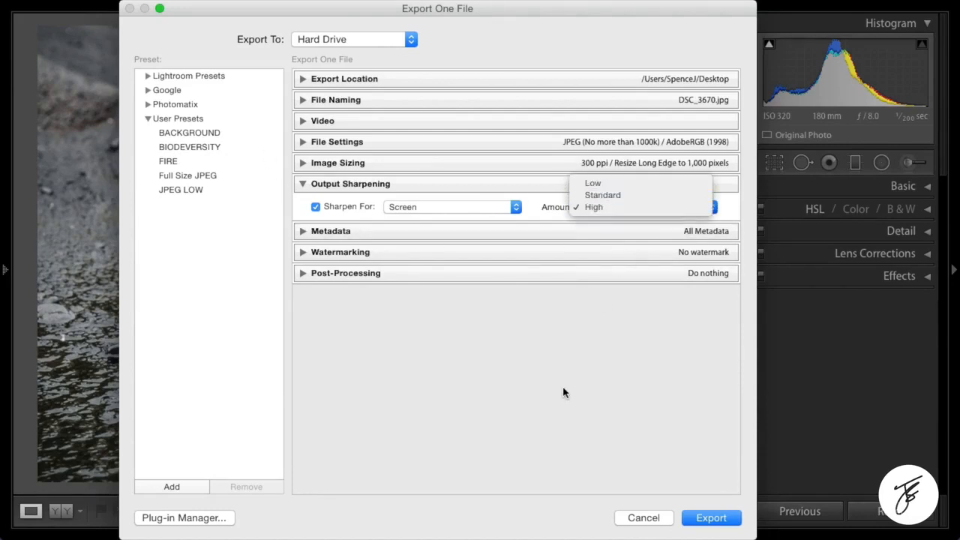
pyautogui.click(585, 374)
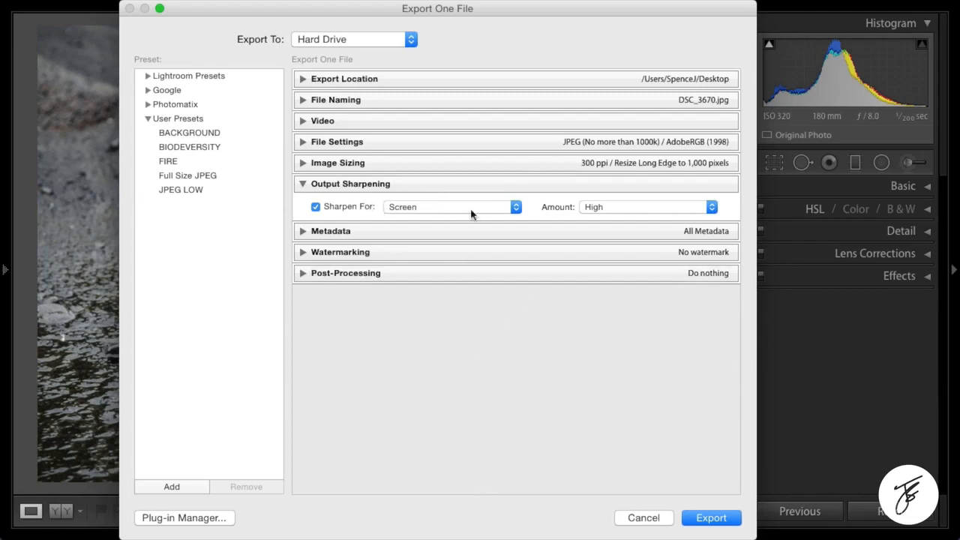
# - Review the media choices for output sharpening, keep Screen, and cancel the export
pyautogui.click(511, 210)
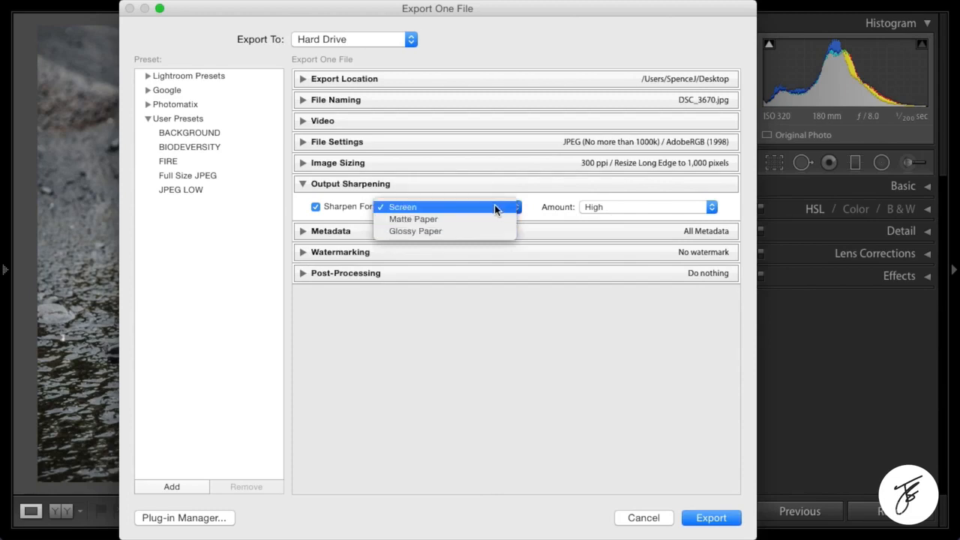
pyautogui.click(524, 406)
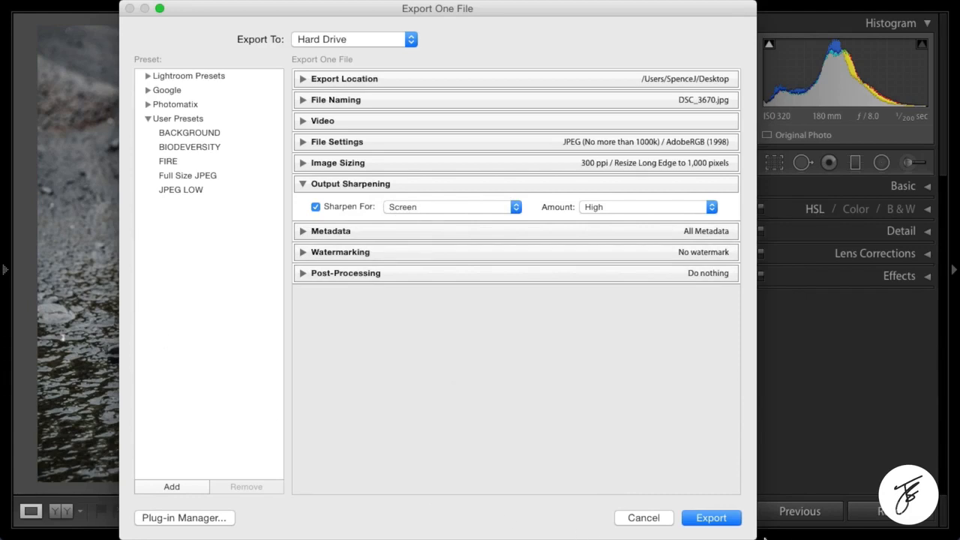
pyautogui.click(659, 519)
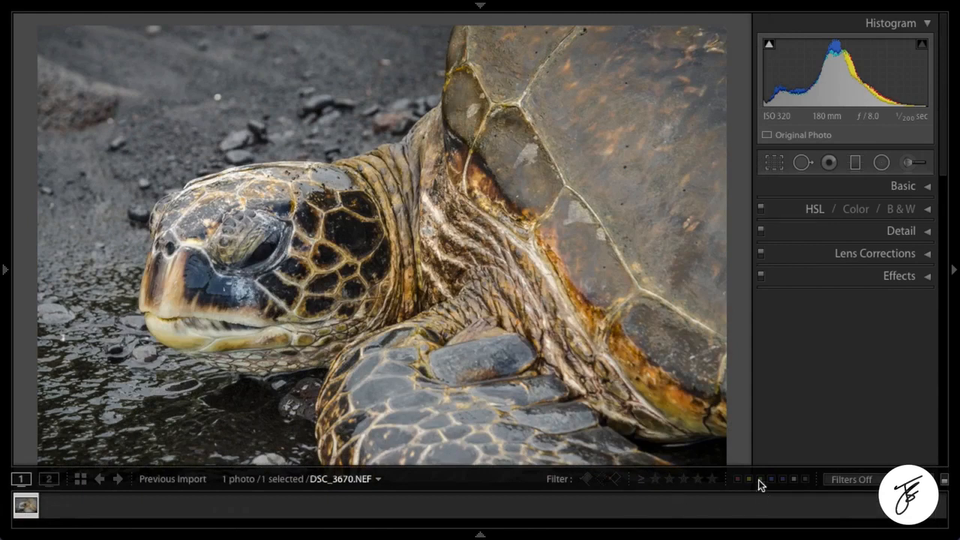
# - Switch to Photoshop's Camera Raw and set the sharpening Amount to 84 in the Detail settings
pyautogui.hotkey('ctrl', 'Right')
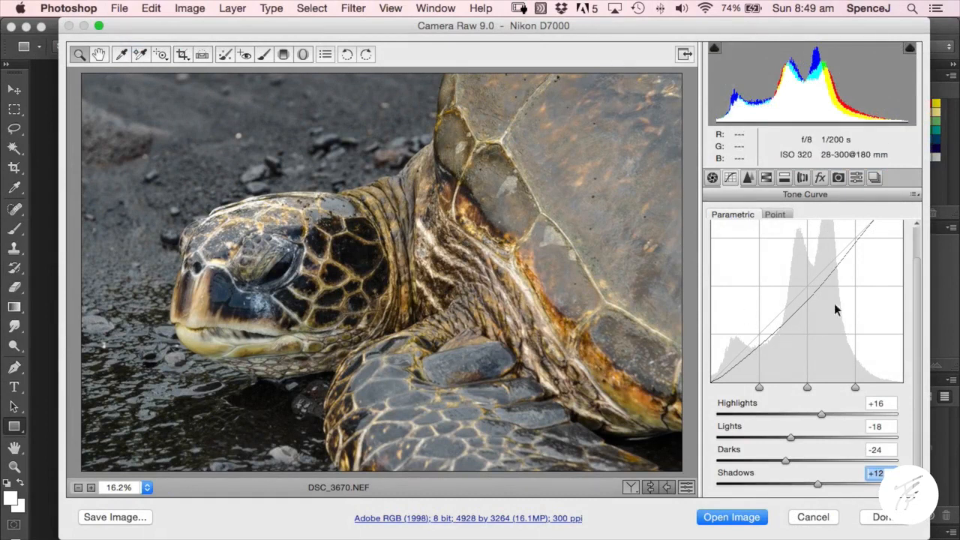
pyautogui.click(751, 177)
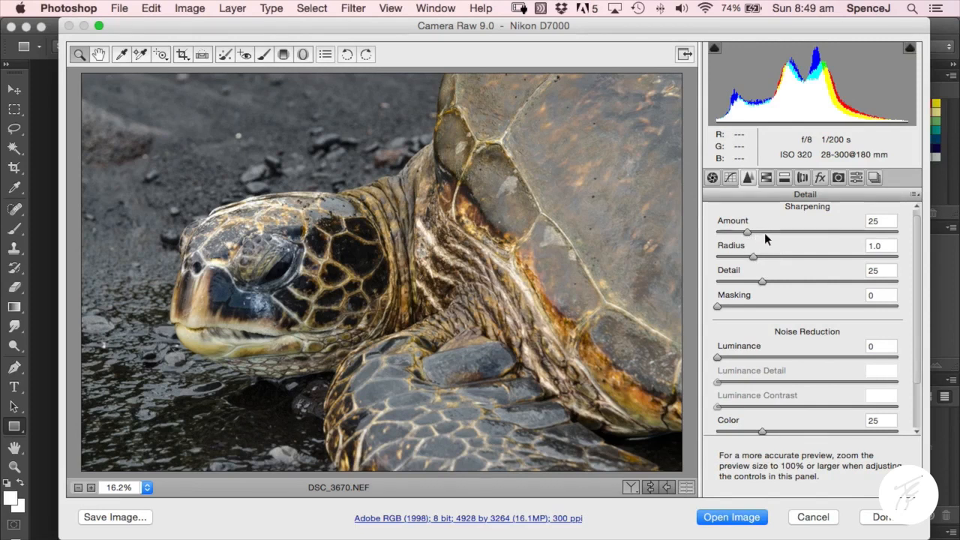
pyautogui.moveTo(747, 232); pyautogui.dragTo(821, 233)
# - Set the sharpening Radius to 1.1, Detail to 21 and Masking to 70 while viewing the turtle's head close up
pyautogui.click(265, 221)
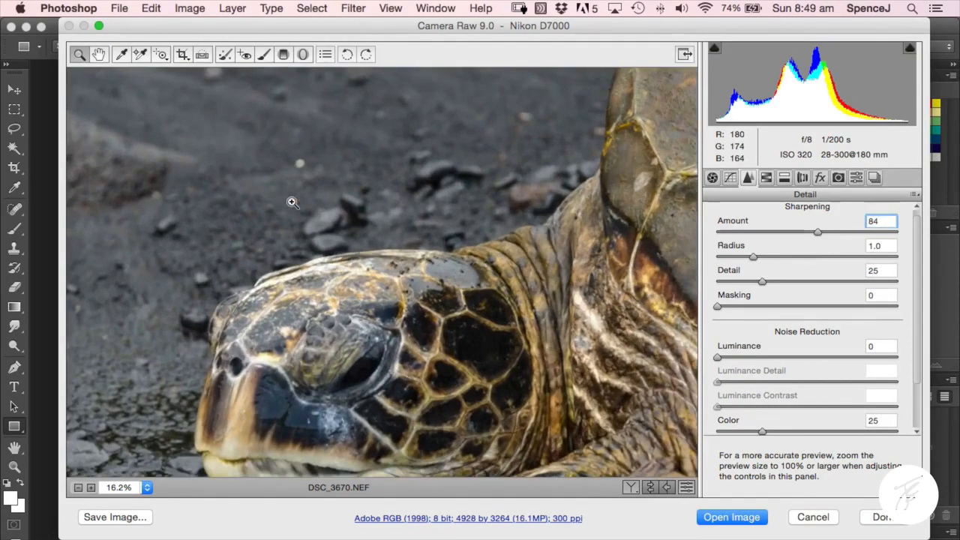
pyautogui.click(400, 264)
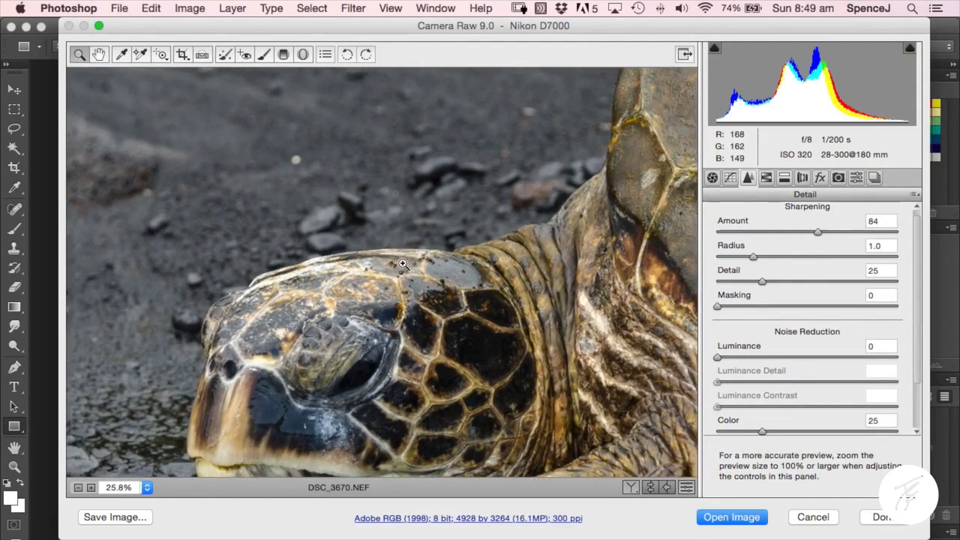
pyautogui.click(405, 254)
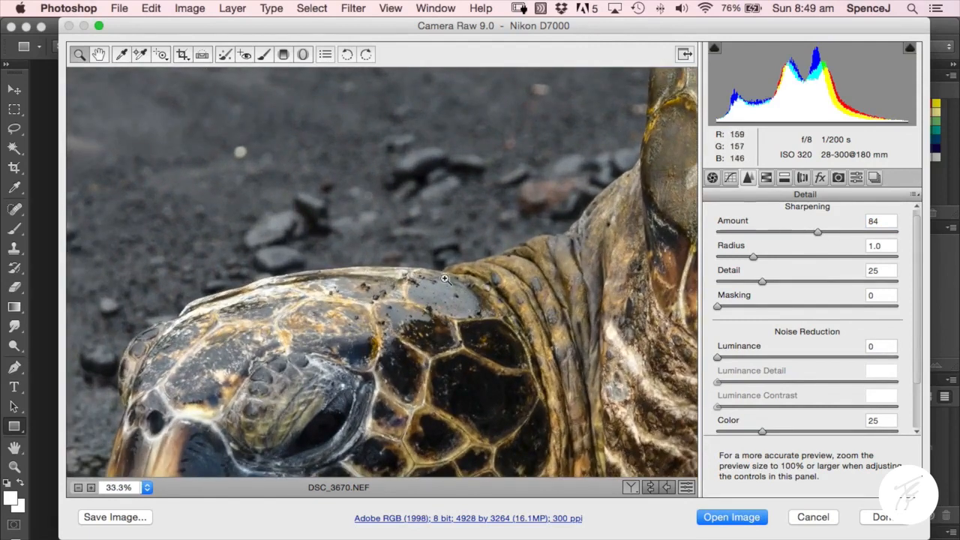
pyautogui.click(395, 271)
pyautogui.moveTo(376, 311); pyautogui.dragTo(410, 277)
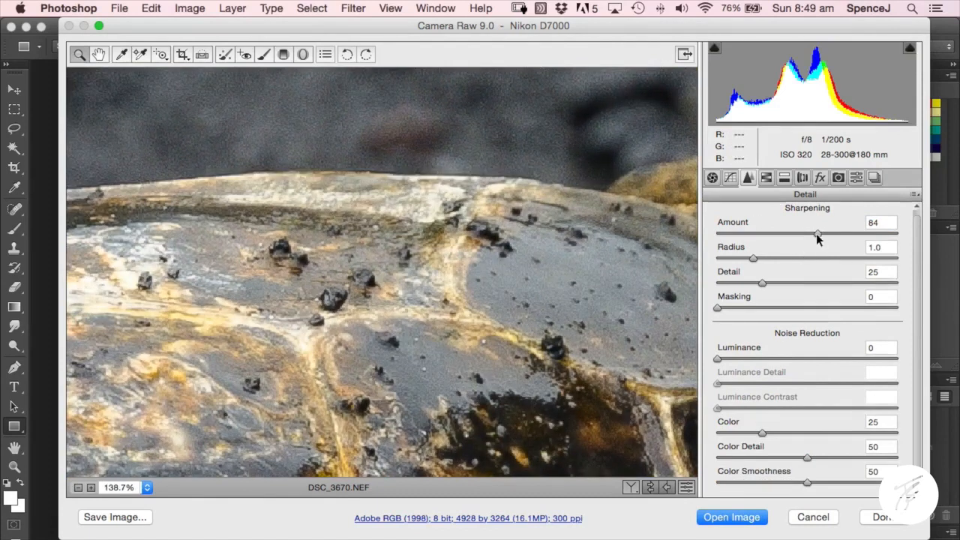
pyautogui.moveTo(751, 254); pyautogui.dragTo(830, 257)
pyautogui.moveTo(709, 256); pyautogui.dragTo(754, 282)
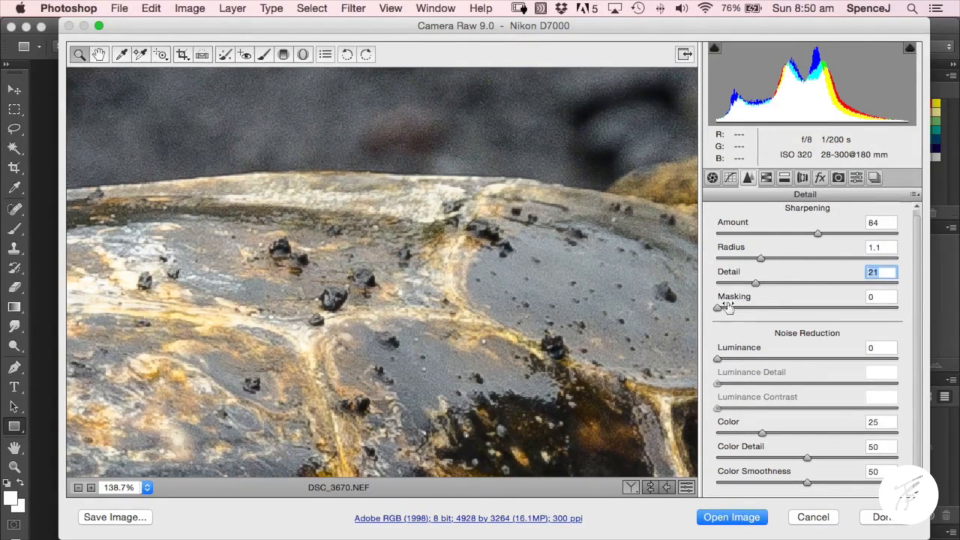
pyautogui.moveTo(719, 306); pyautogui.dragTo(846, 306)
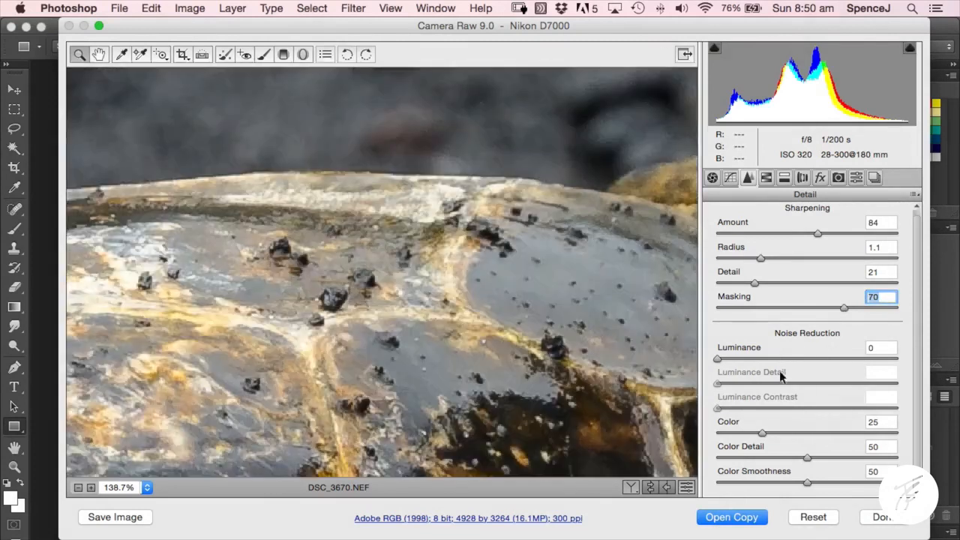
# - Examine the sharpening on the turtle's head at high magnification and across the whole photo
pyautogui.click(368, 276)
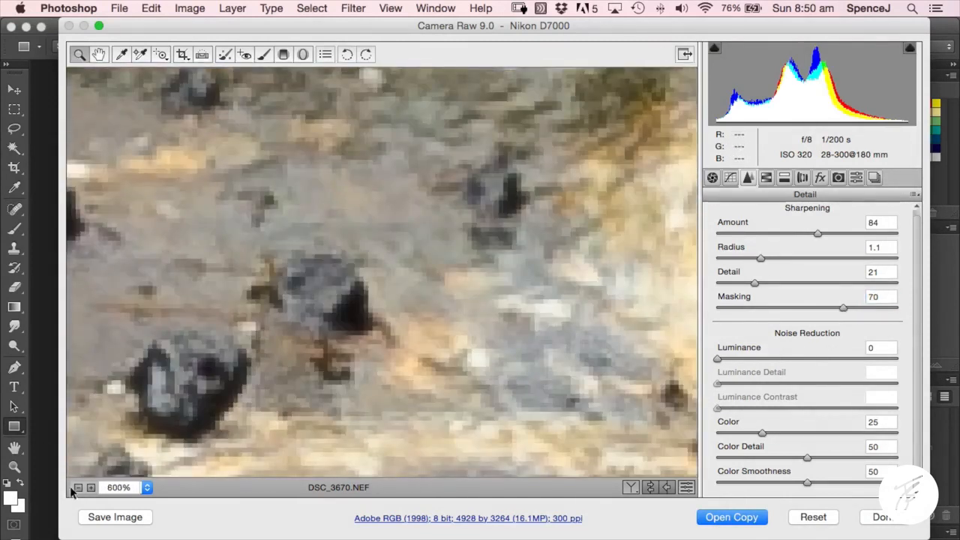
pyautogui.click(78, 489)
pyautogui.click(78, 488)
pyautogui.click(78, 489)
pyautogui.click(78, 488)
pyautogui.click(78, 488)
pyautogui.click(78, 489)
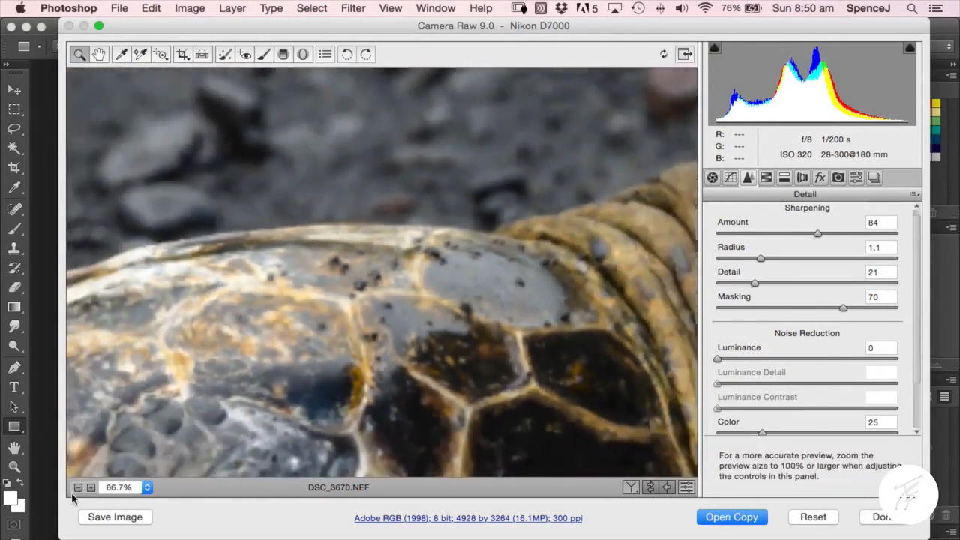
pyautogui.click(78, 488)
pyautogui.click(78, 489)
pyautogui.click(78, 488)
pyautogui.click(78, 489)
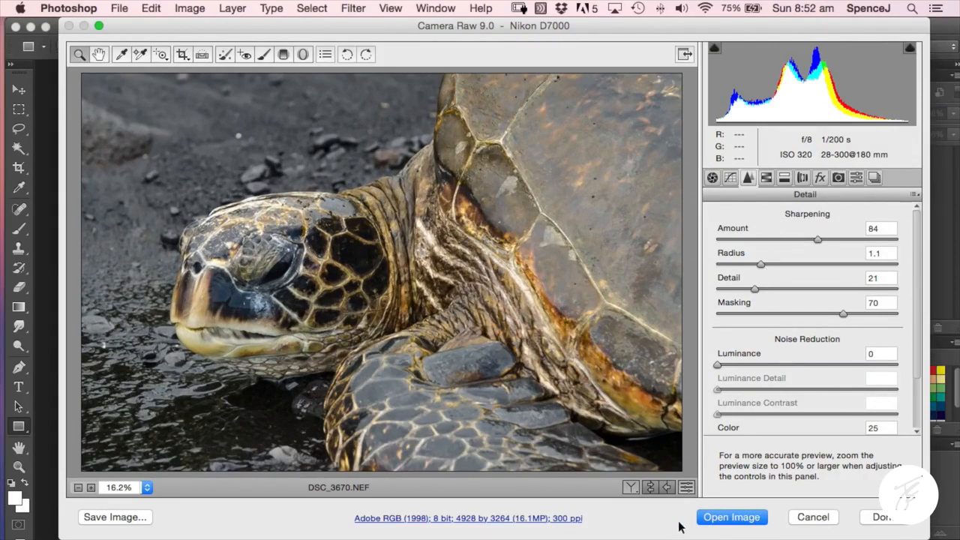
# - Open the raw photo as a Photoshop document and duplicate the Background layer
pyautogui.click(735, 519)
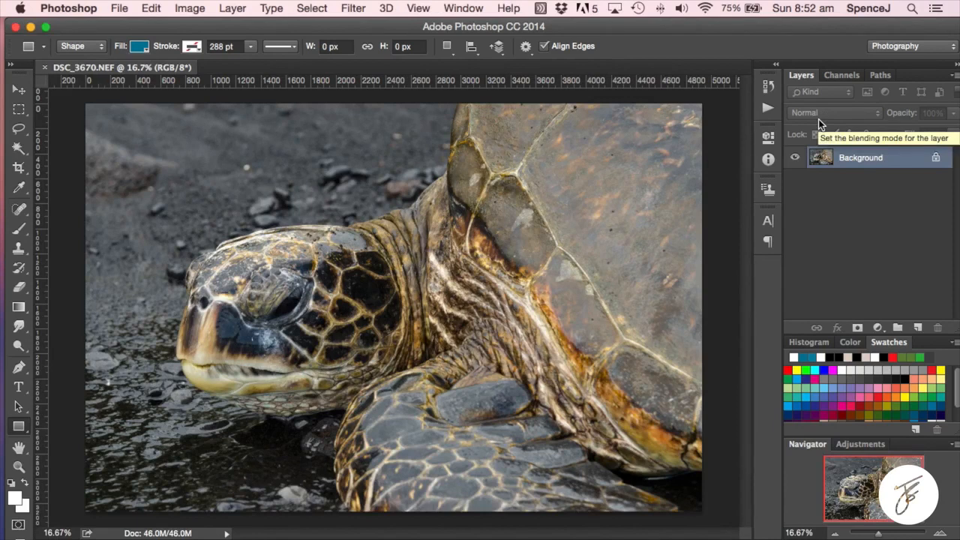
pyautogui.press('super+j')
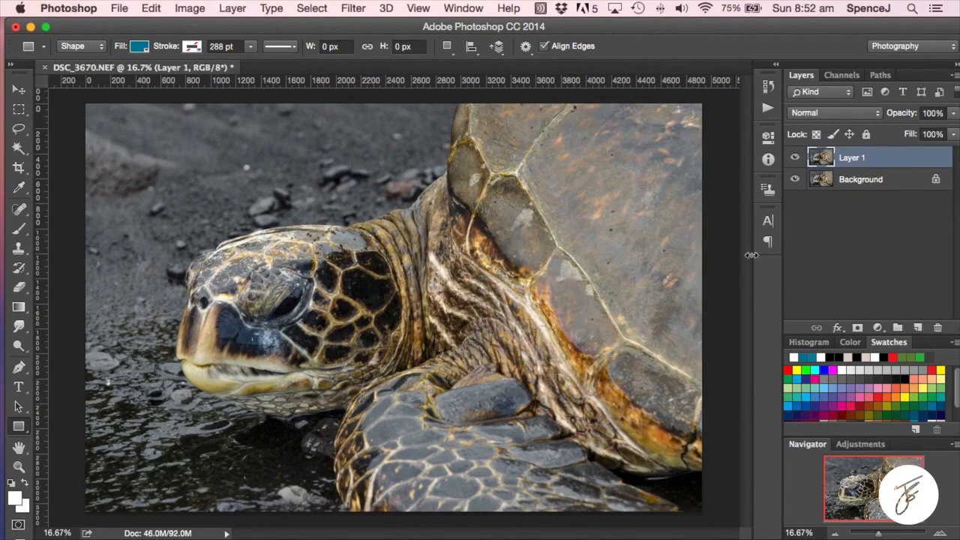
pyautogui.moveTo(684, 27); pyautogui.dragTo(681, 27)
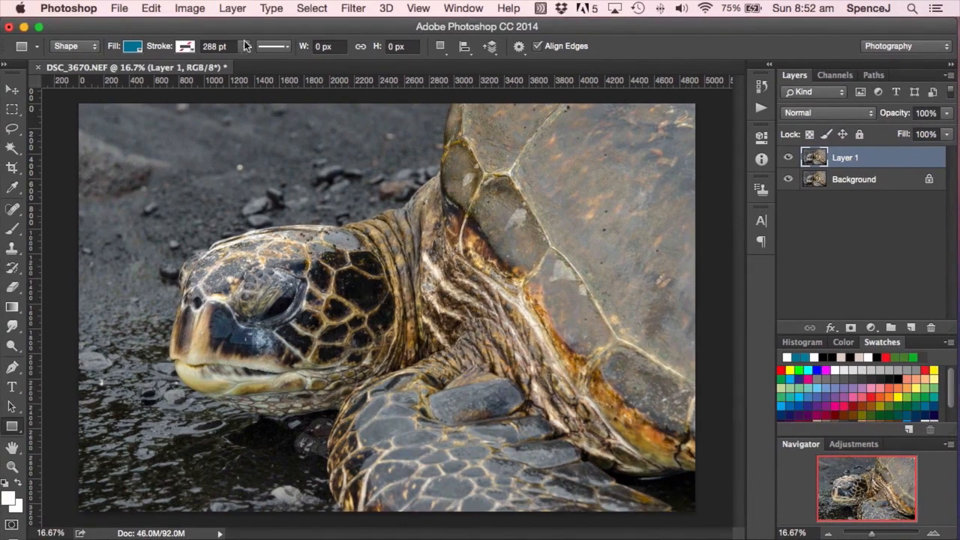
# - Resize the image to a width of 1000 pixels, keeping its proportions and Automatic resampling
pyautogui.click(153, 7)
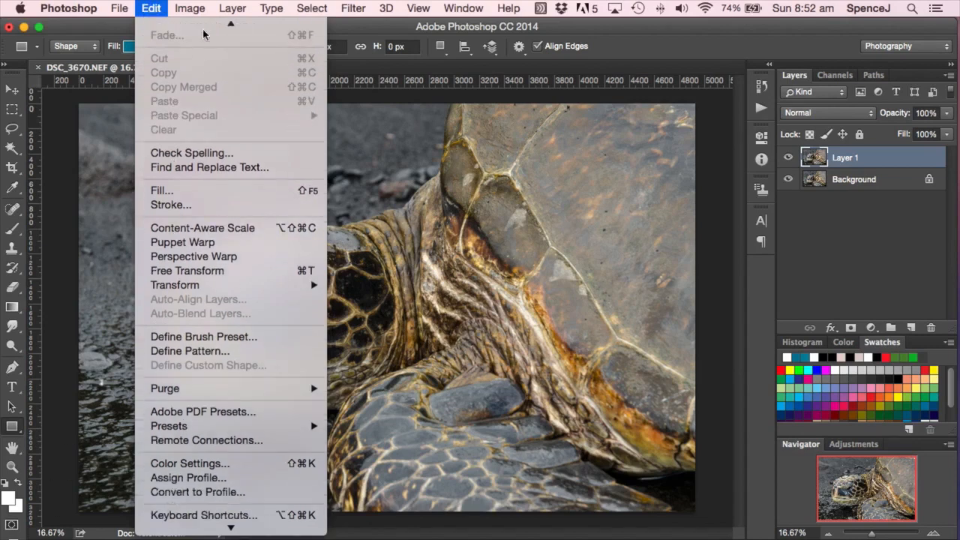
pyautogui.moveTo(192, 6)
pyautogui.click(204, 125)
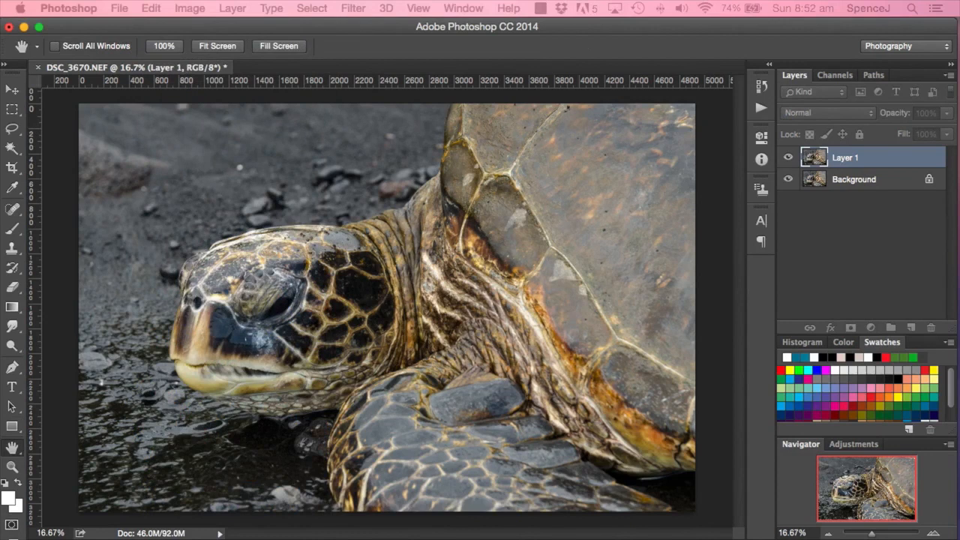
pyautogui.moveTo(472, 217); pyautogui.dragTo(583, 87)
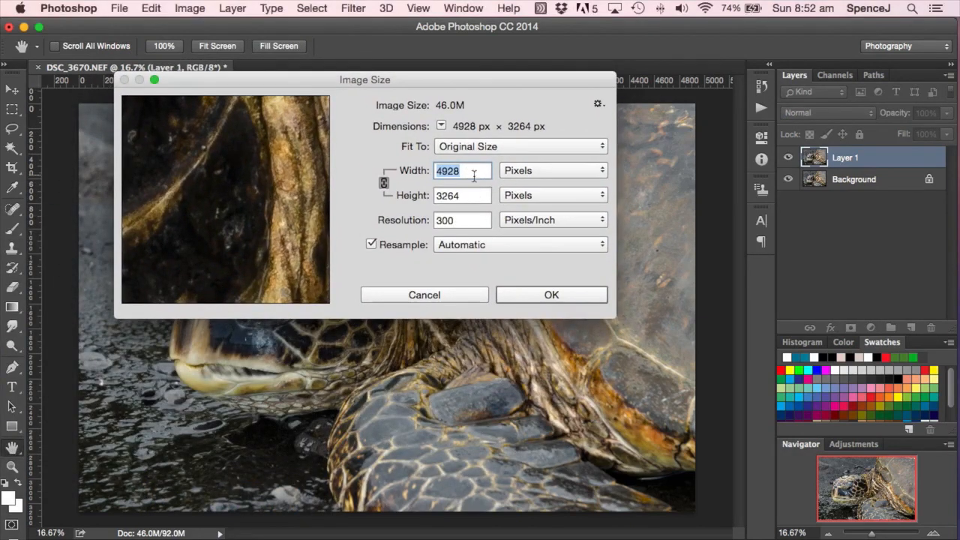
pyautogui.write('1000')
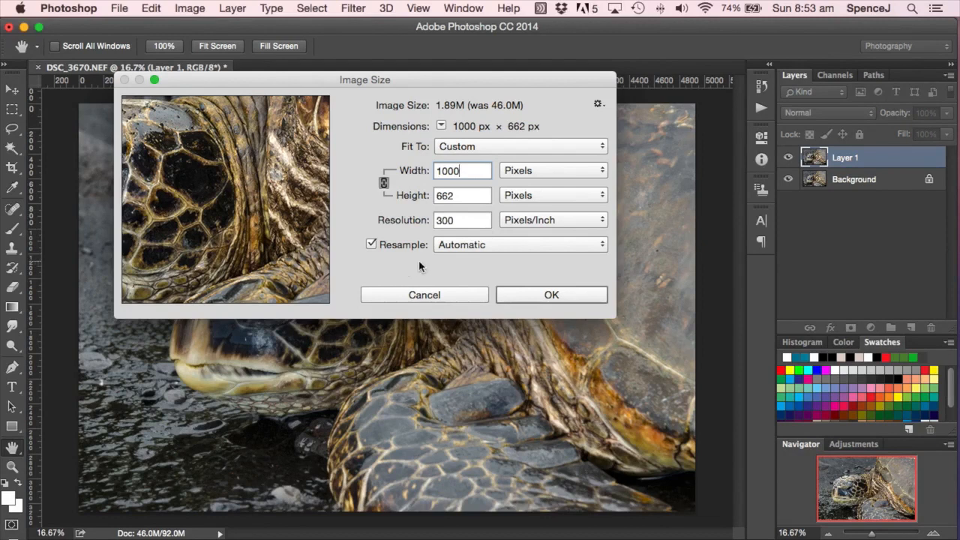
pyautogui.click(568, 295)
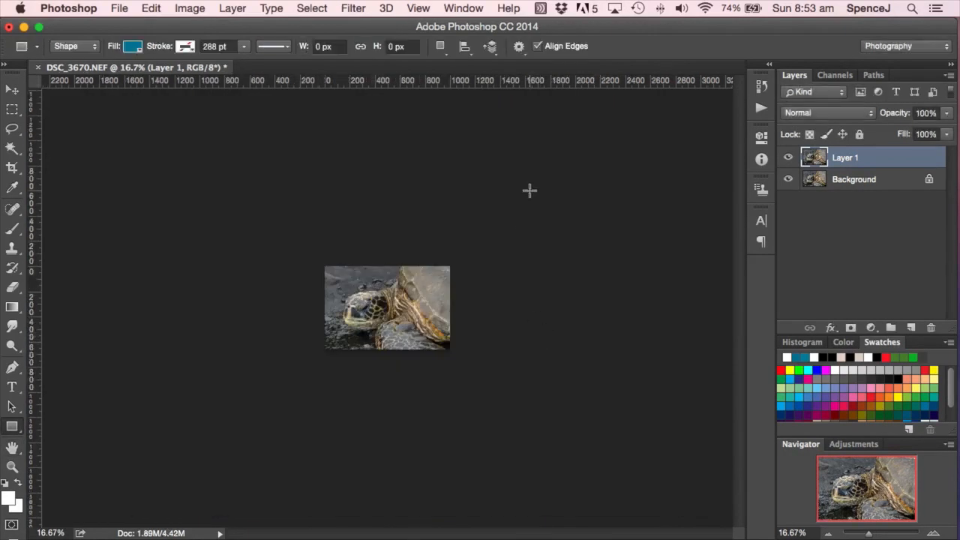
# - Open the Smart Sharpen filter for the duplicated layer of the resized photo
pyautogui.press('super+plus')
pyautogui.press('super+plus')
pyautogui.press('super+plus')
pyautogui.press('super+plus')
pyautogui.press('super+plus')
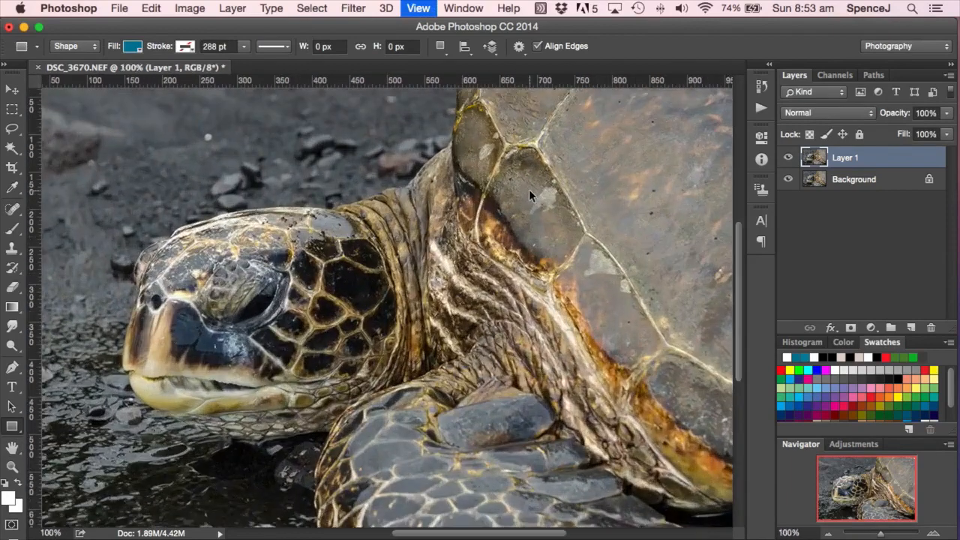
pyautogui.press('super+minus')
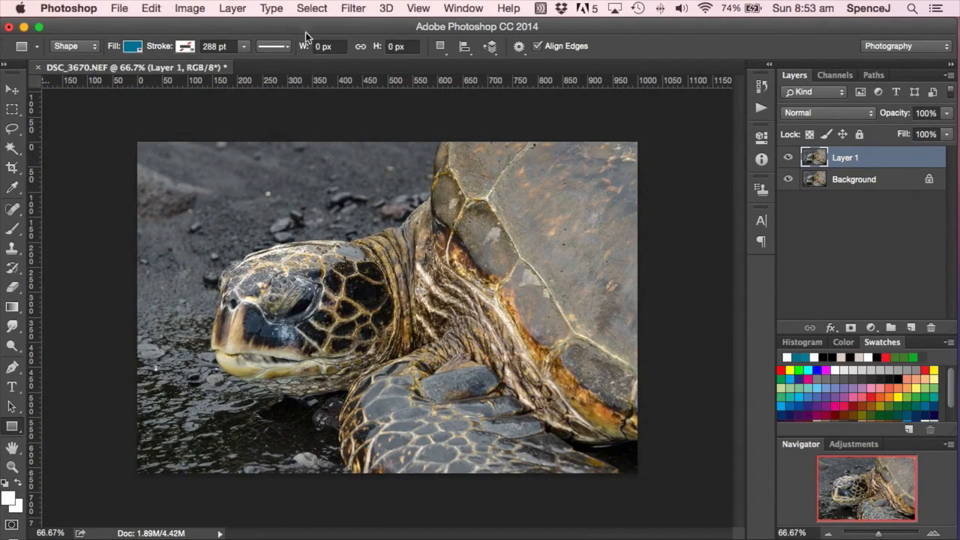
pyautogui.click(354, 10)
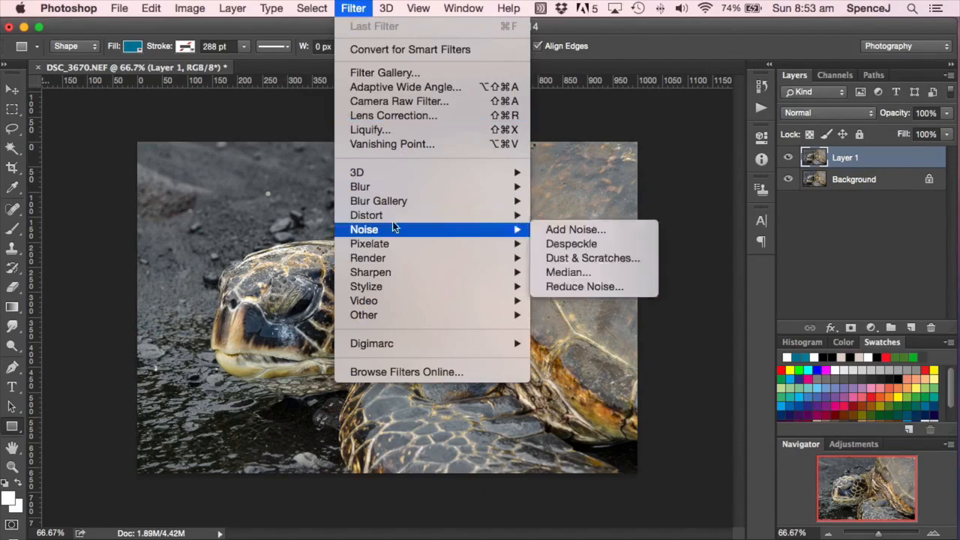
pyautogui.moveTo(379, 275)
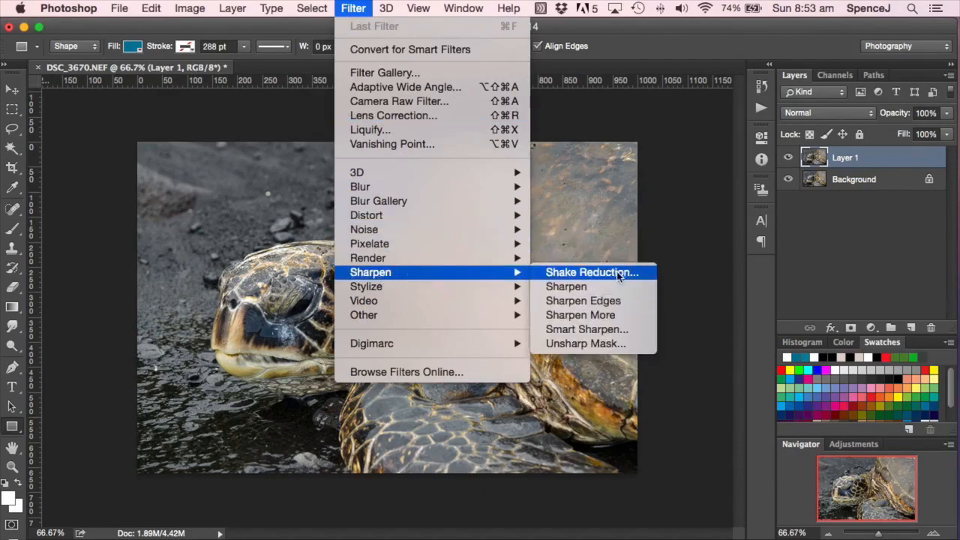
pyautogui.click(598, 330)
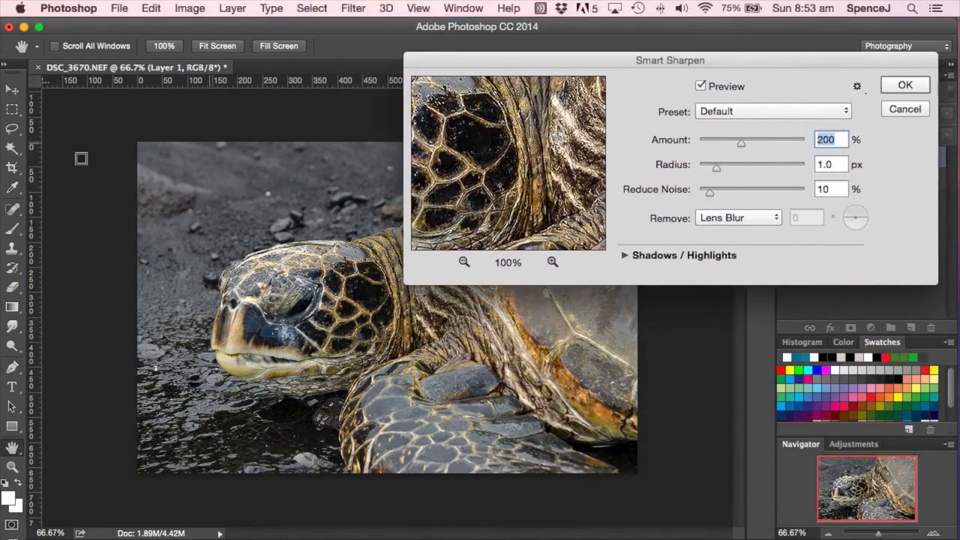
# - Set the Smart Sharpen Amount to 92% and Radius to 1.1 px, judging the effect on the top of the turtle's head
pyautogui.click(192, 122)
pyautogui.press('super+plus')
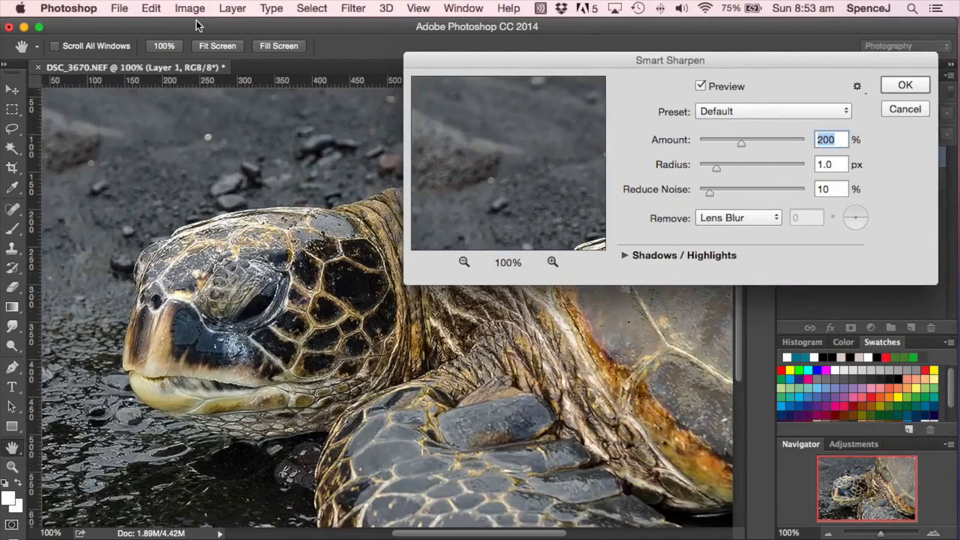
pyautogui.press('super+minus')
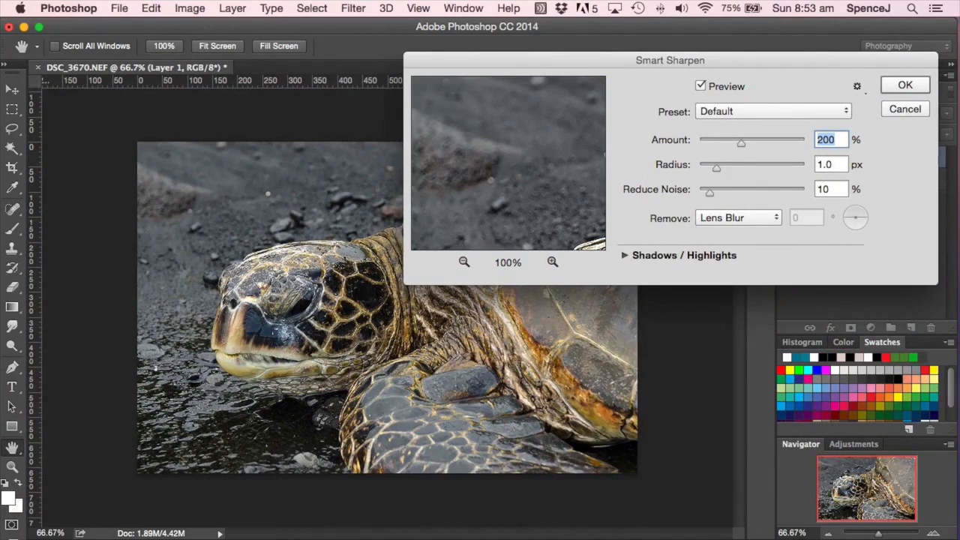
pyautogui.click(552, 262)
pyautogui.moveTo(573, 193); pyautogui.dragTo(508, 177)
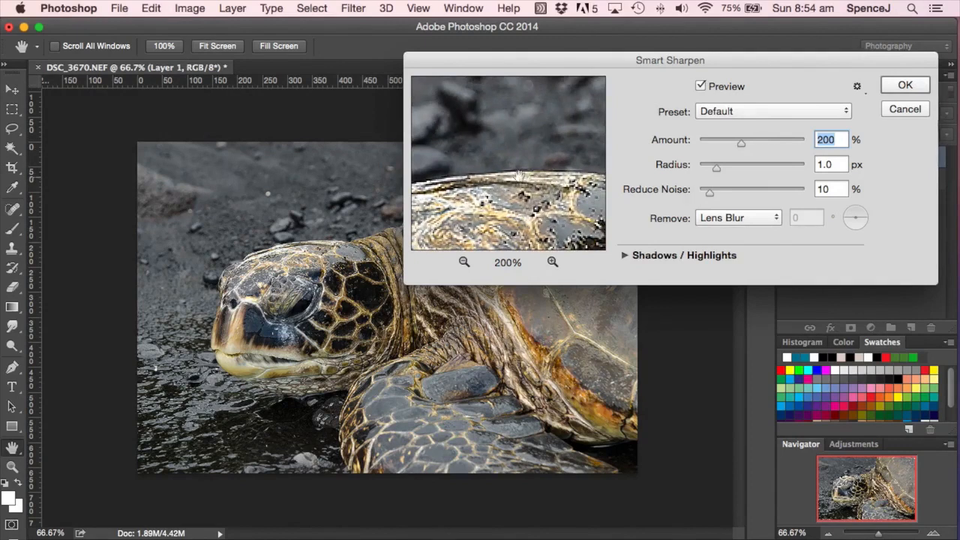
pyautogui.moveTo(514, 210)
pyautogui.mouseDown()
pyautogui.moveTo(498, 150)
pyautogui.moveTo(500, 199)
pyautogui.mouseUp()
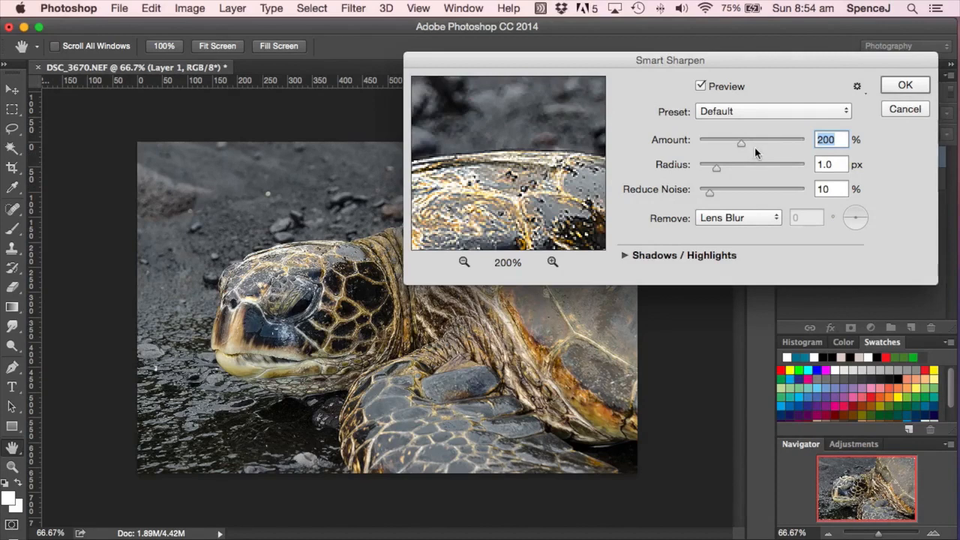
pyautogui.moveTo(741, 143); pyautogui.dragTo(684, 145)
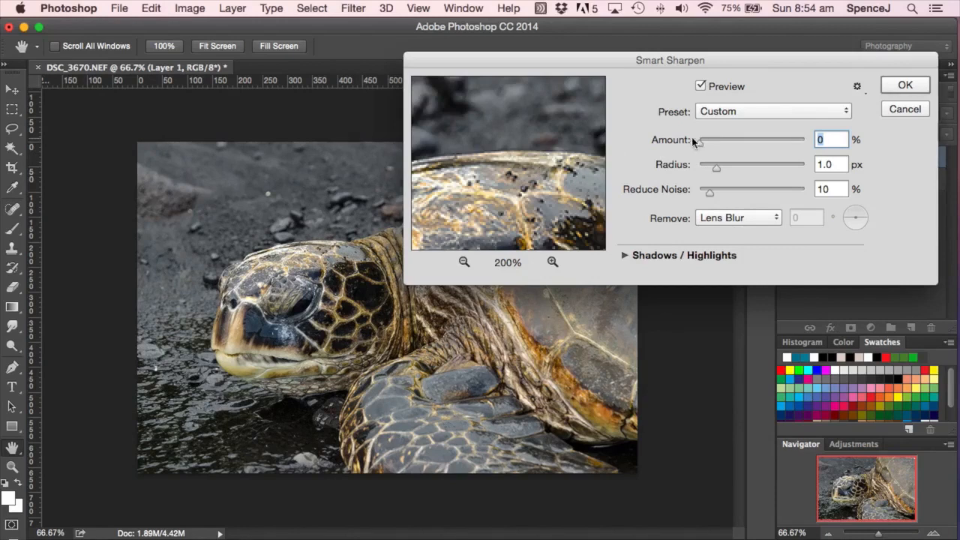
pyautogui.moveTo(698, 146); pyautogui.dragTo(718, 143)
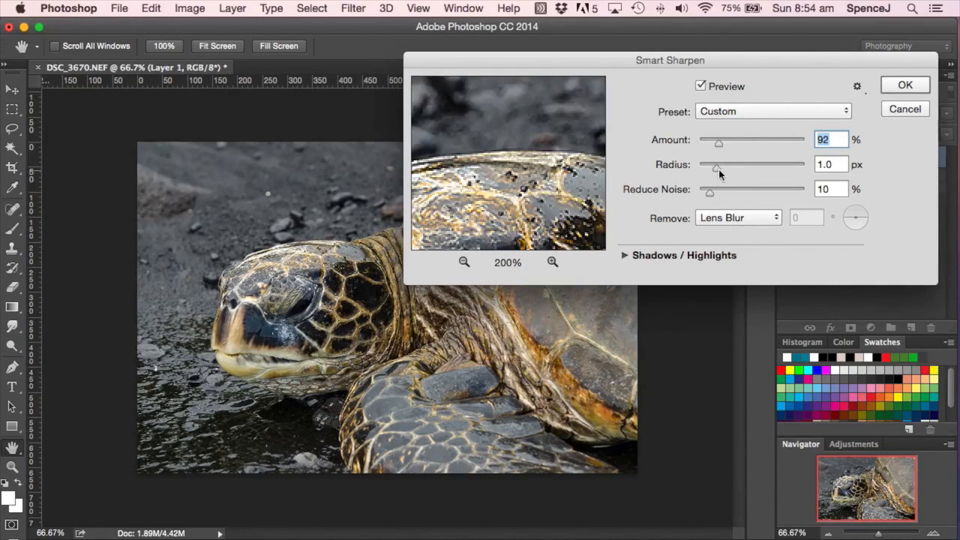
pyautogui.moveTo(714, 171); pyautogui.dragTo(679, 171)
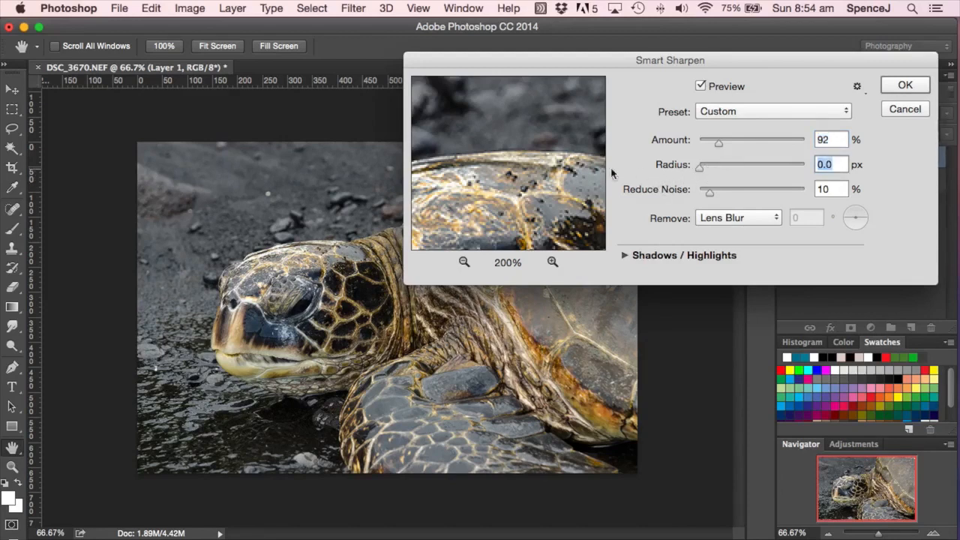
pyautogui.moveTo(701, 174); pyautogui.dragTo(716, 170)
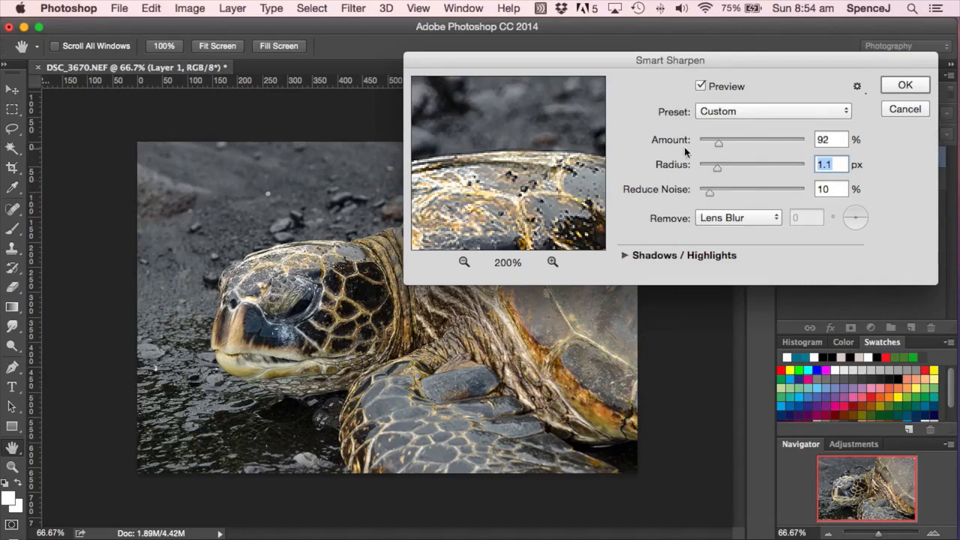
# - Set the Smart Sharpen Amount to 113% and compare the image with the preview off and on
pyautogui.click(700, 86)
pyautogui.moveTo(721, 145); pyautogui.dragTo(723, 144)
pyautogui.click(702, 87)
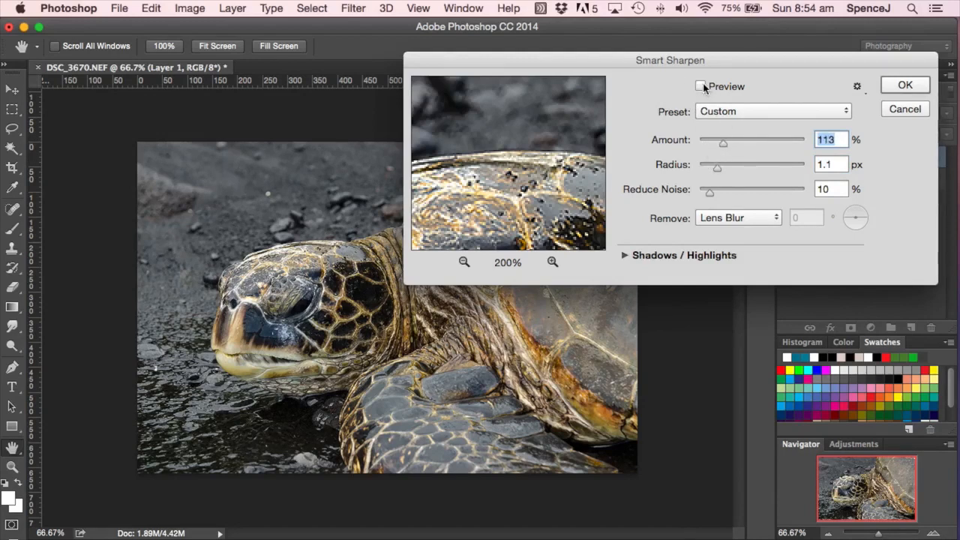
pyautogui.click(700, 88)
# - Review the Shadows / Highlights options, collapse them, and apply Smart Sharpen to the duplicated layer
pyautogui.moveTo(755, 63); pyautogui.dragTo(687, 34)
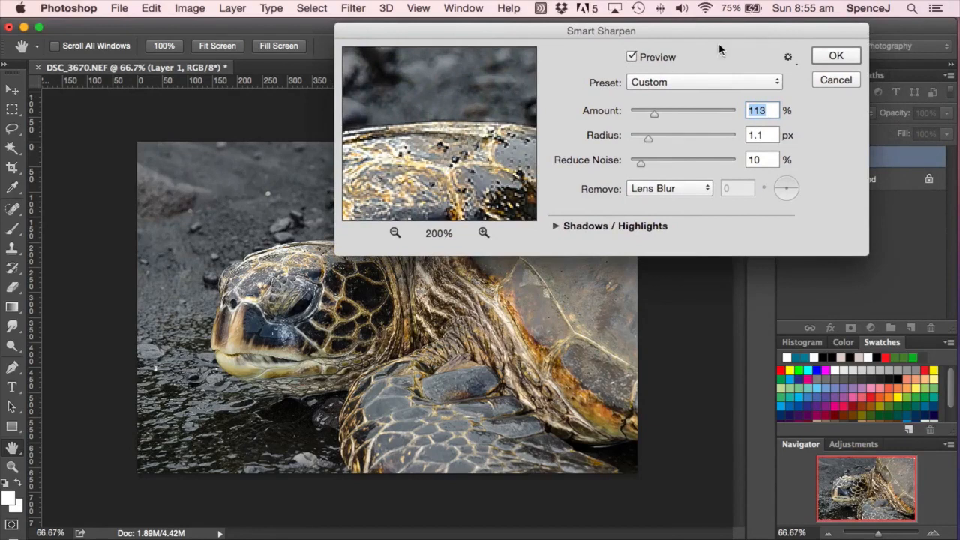
pyautogui.moveTo(696, 36); pyautogui.dragTo(672, 75)
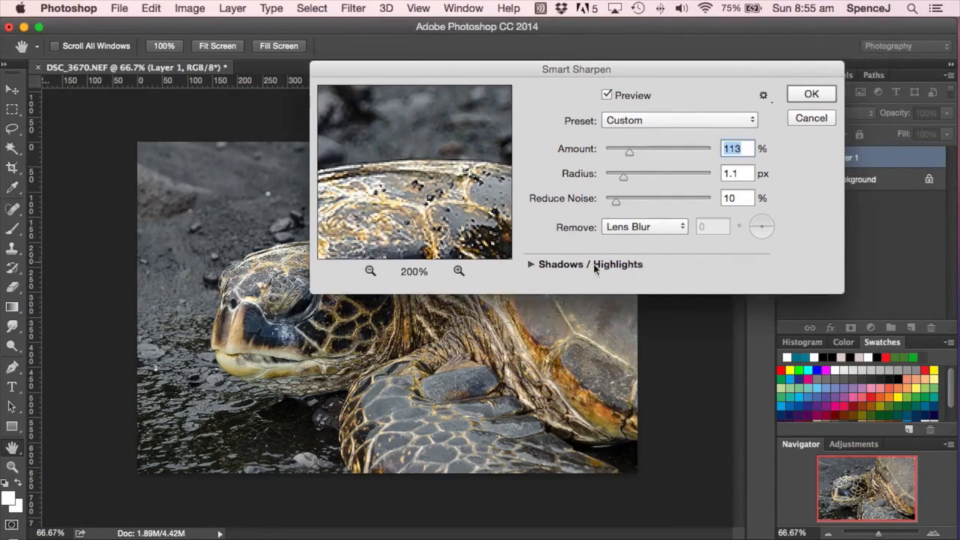
pyautogui.click(530, 265)
pyautogui.moveTo(729, 68); pyautogui.dragTo(727, 55)
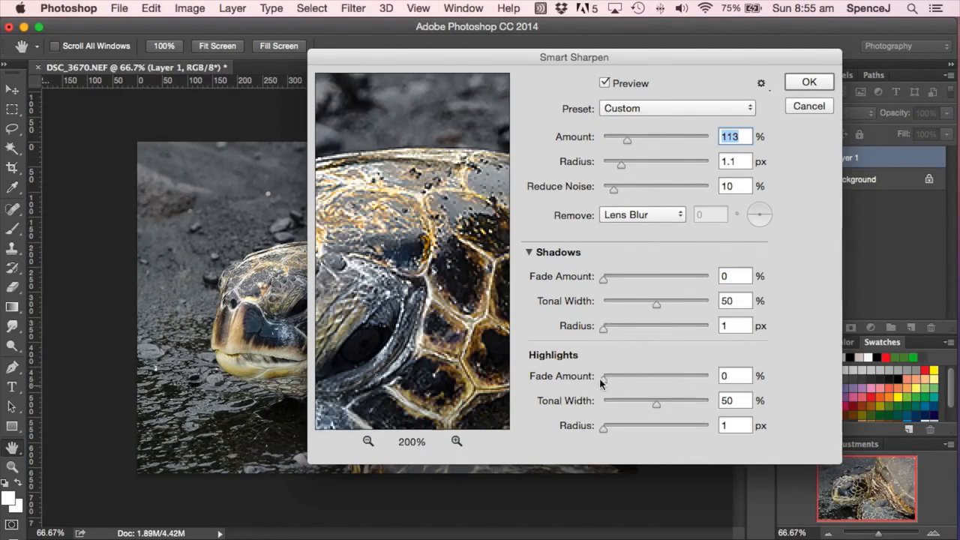
pyautogui.click(529, 252)
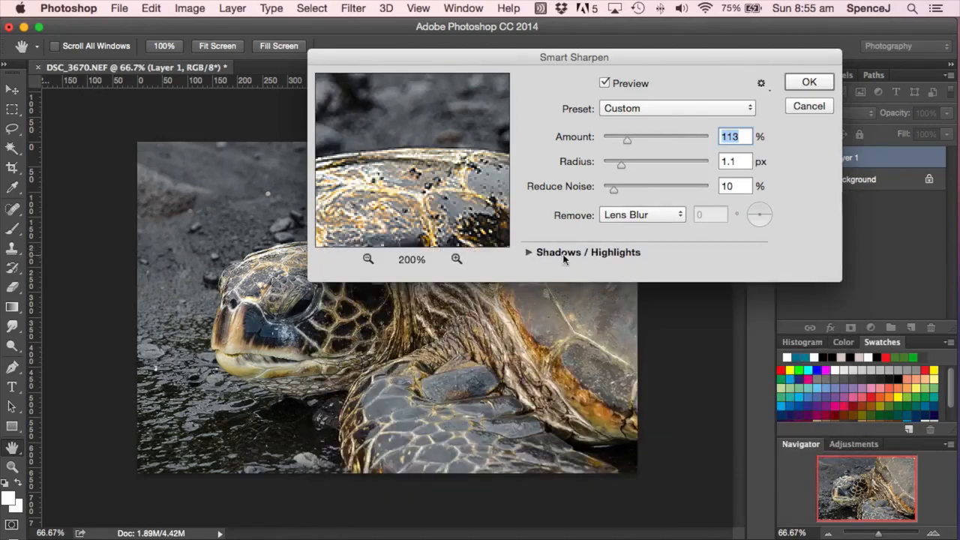
pyautogui.click(810, 84)
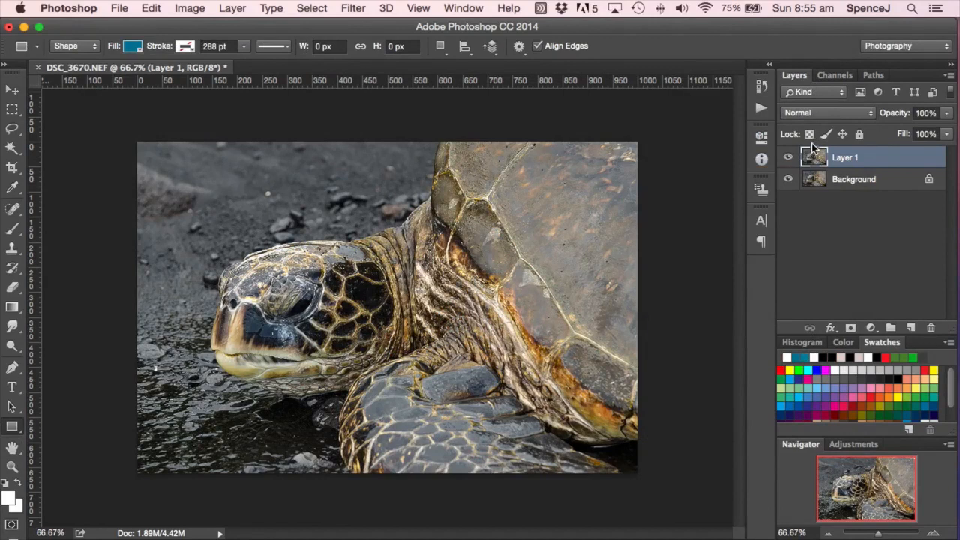
# - Hide and show the sharpened layer repeatedly to compare it with the unsharpened Background
pyautogui.click(787, 161)
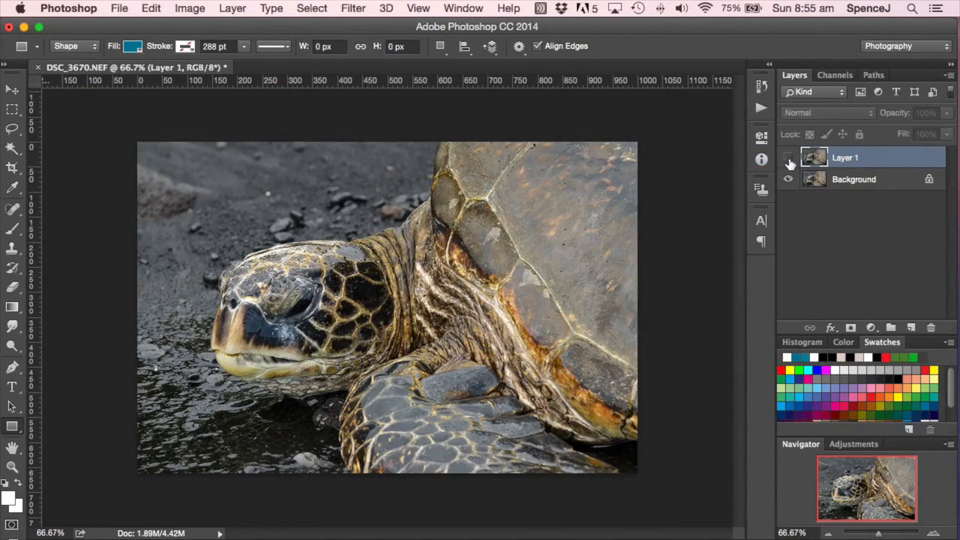
pyautogui.click(788, 161)
pyautogui.click(788, 159)
pyautogui.click(788, 159)
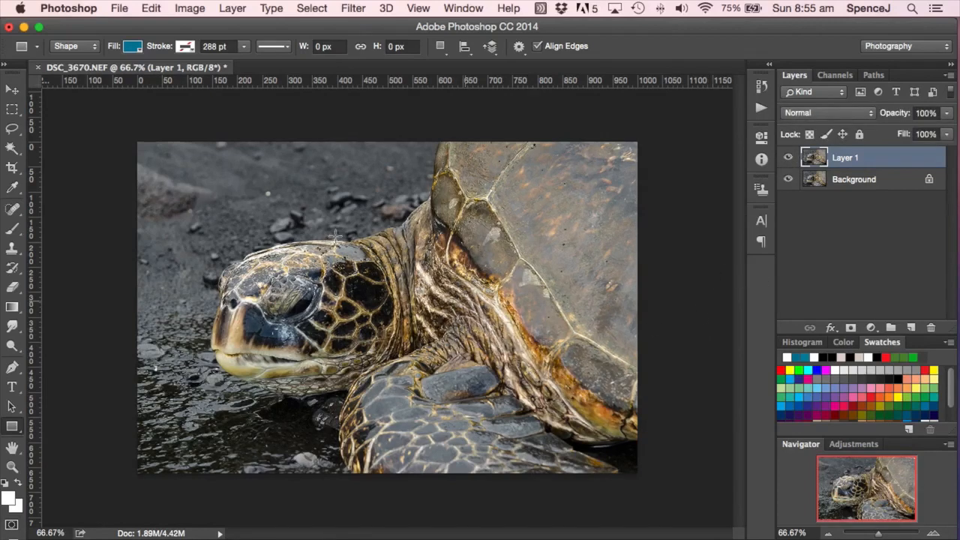